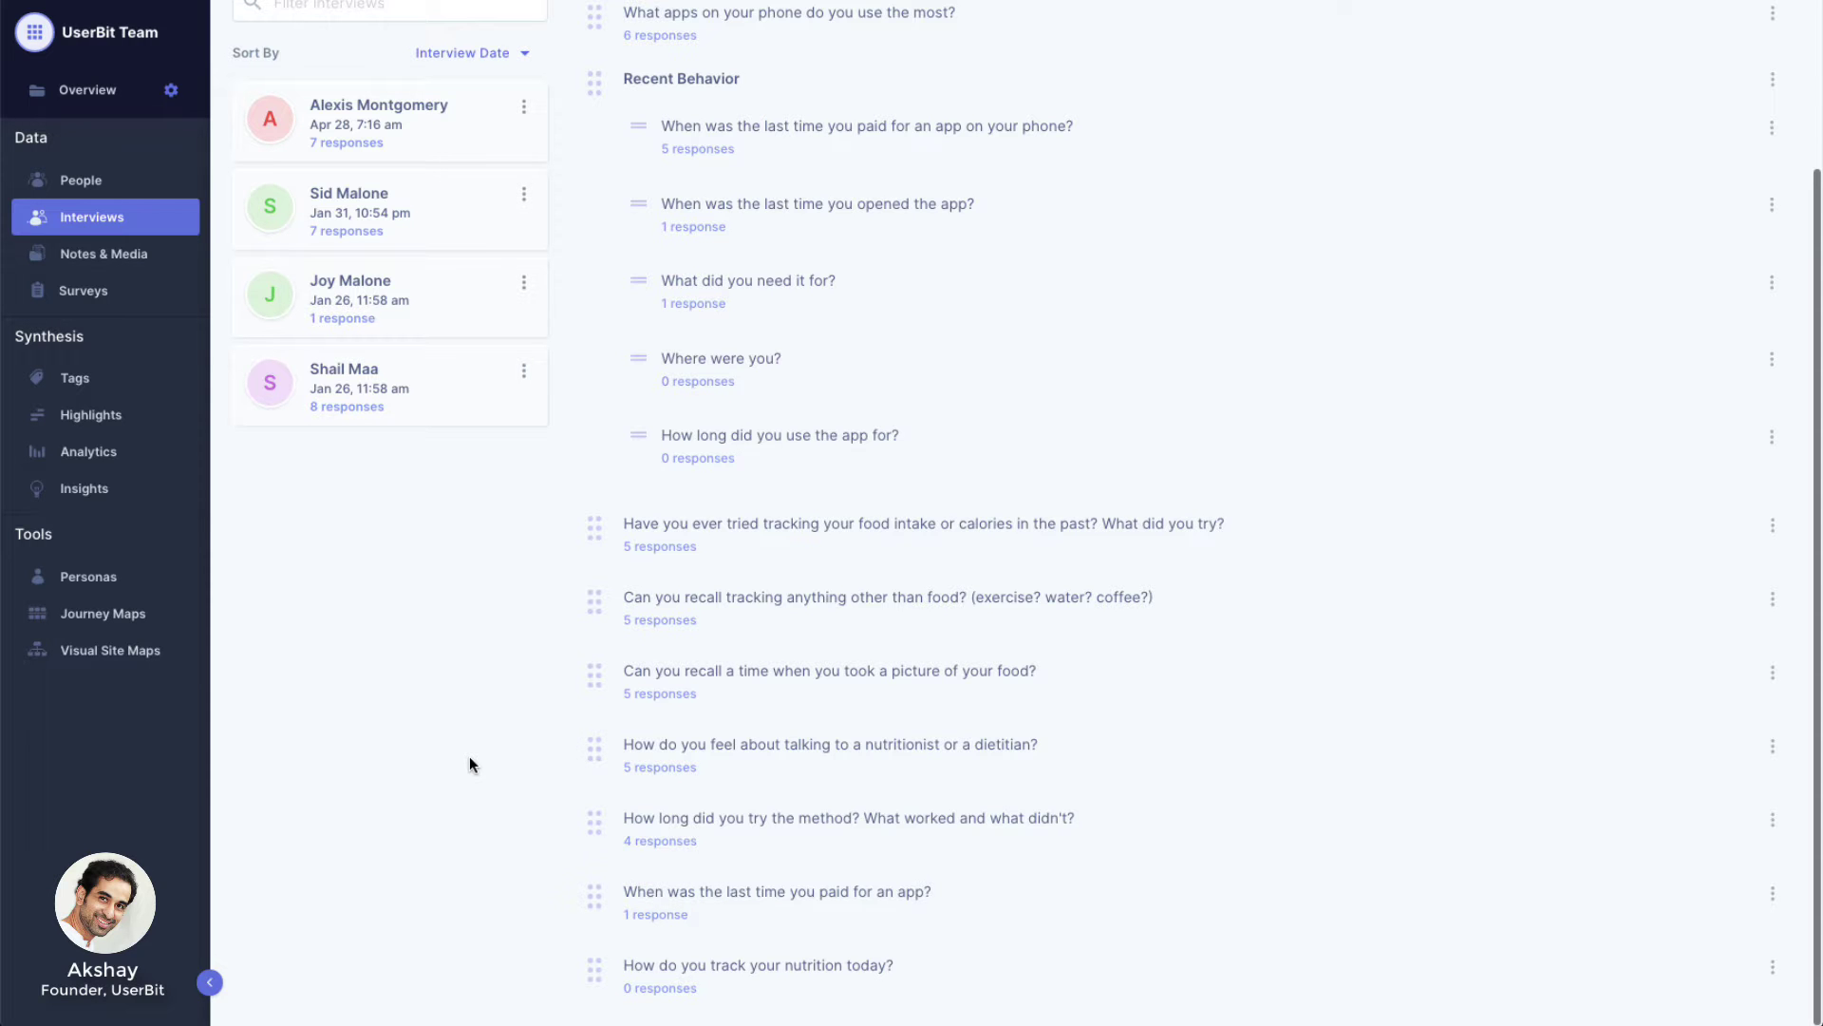
- Auto-tag the food-picture responses containing 'embarrassing' or 'wouldn't share' with Embarrassing to share
click(673, 692)
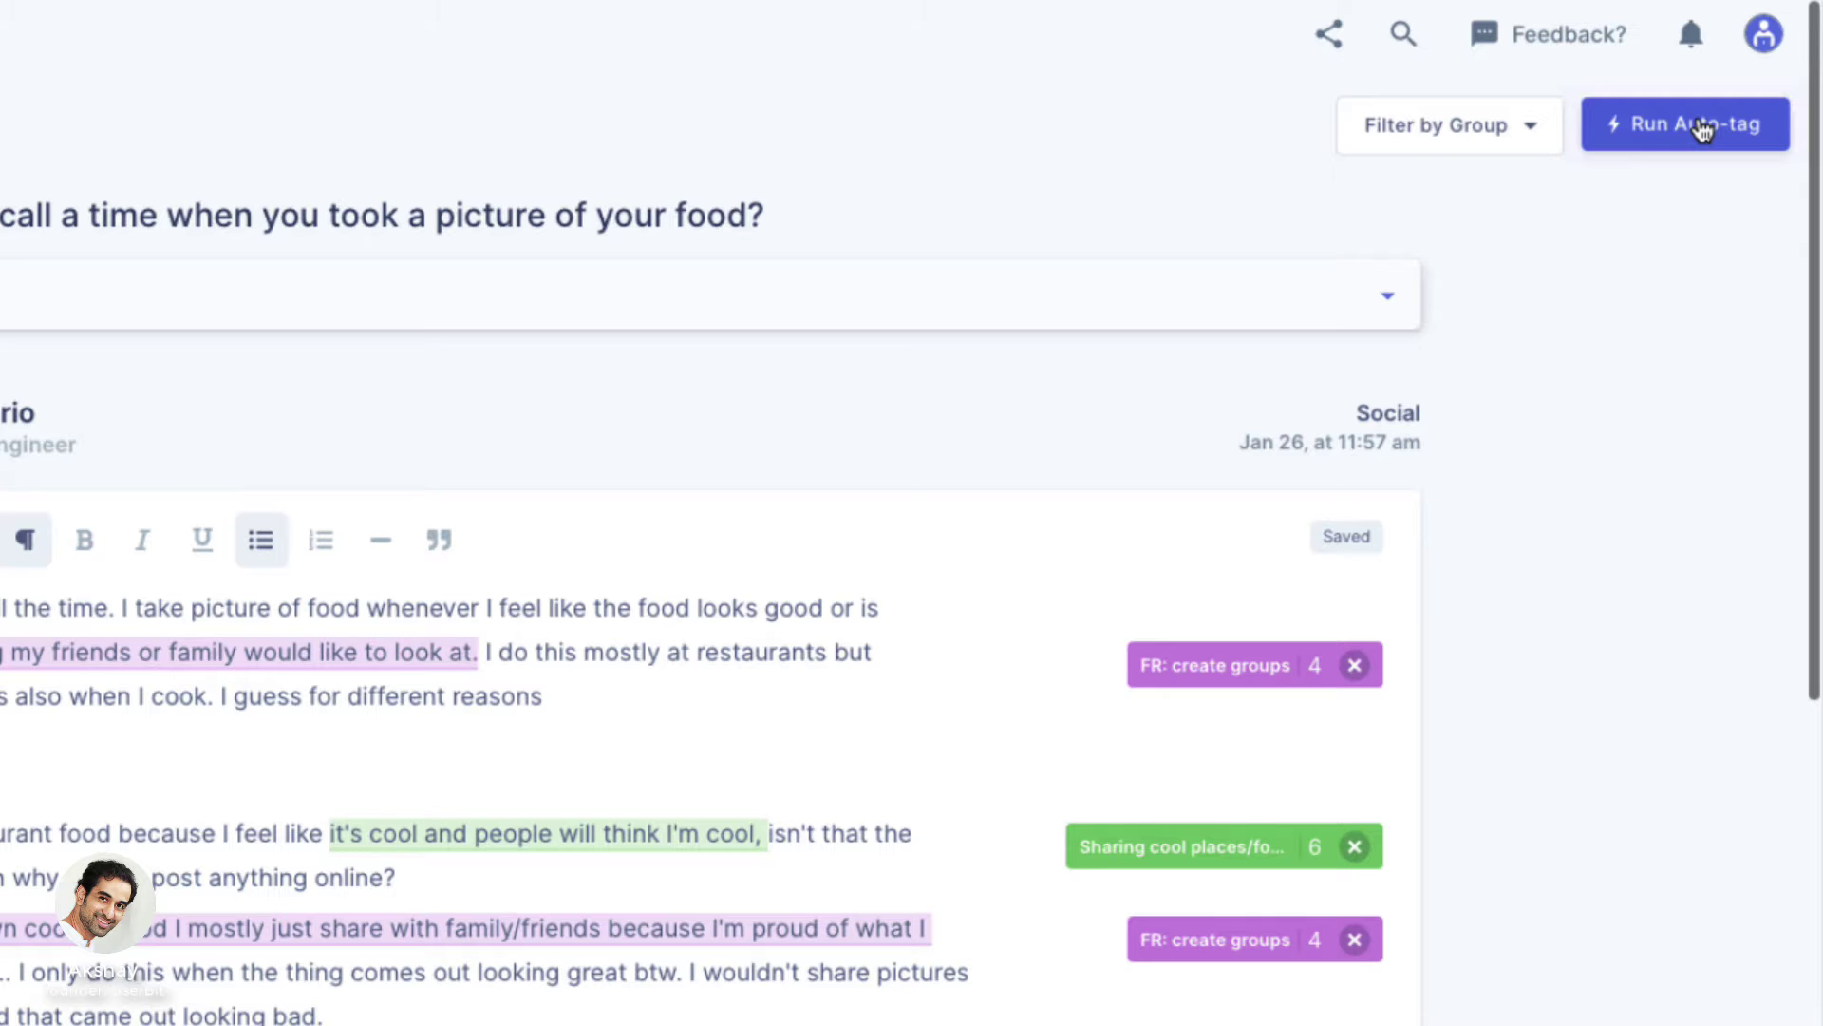
click(1702, 127)
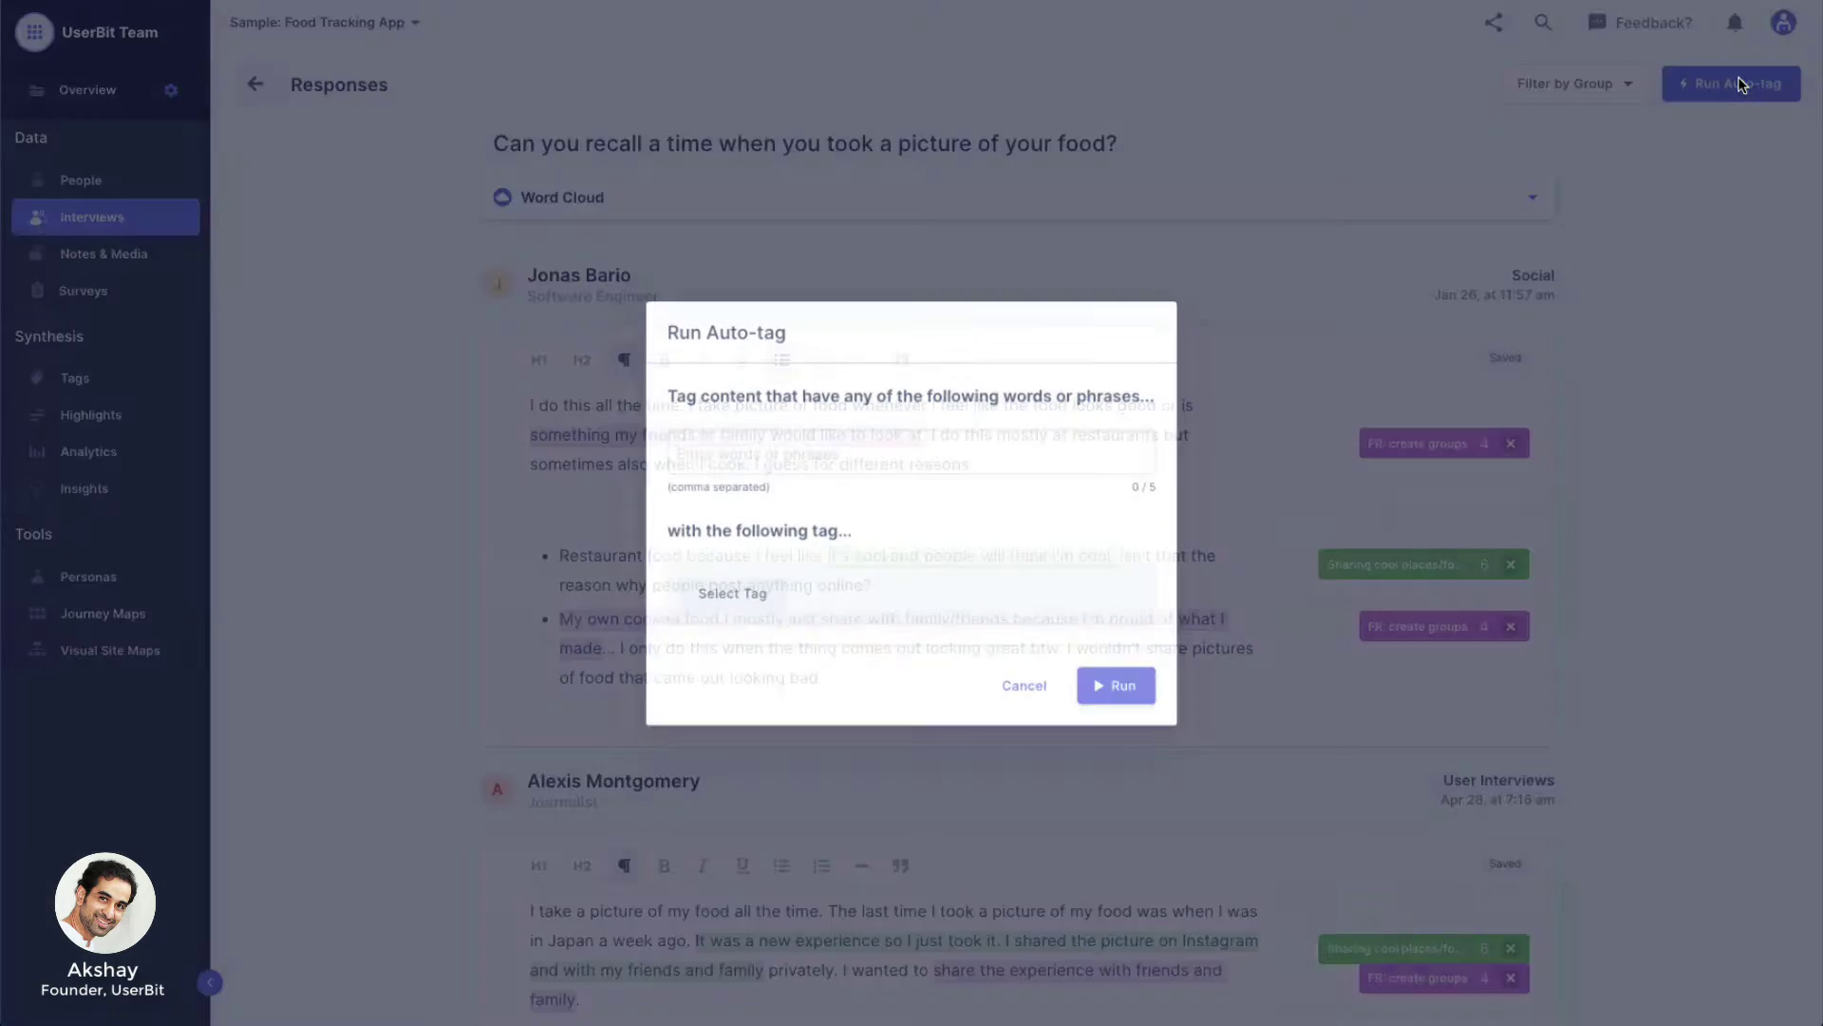
click(850, 446)
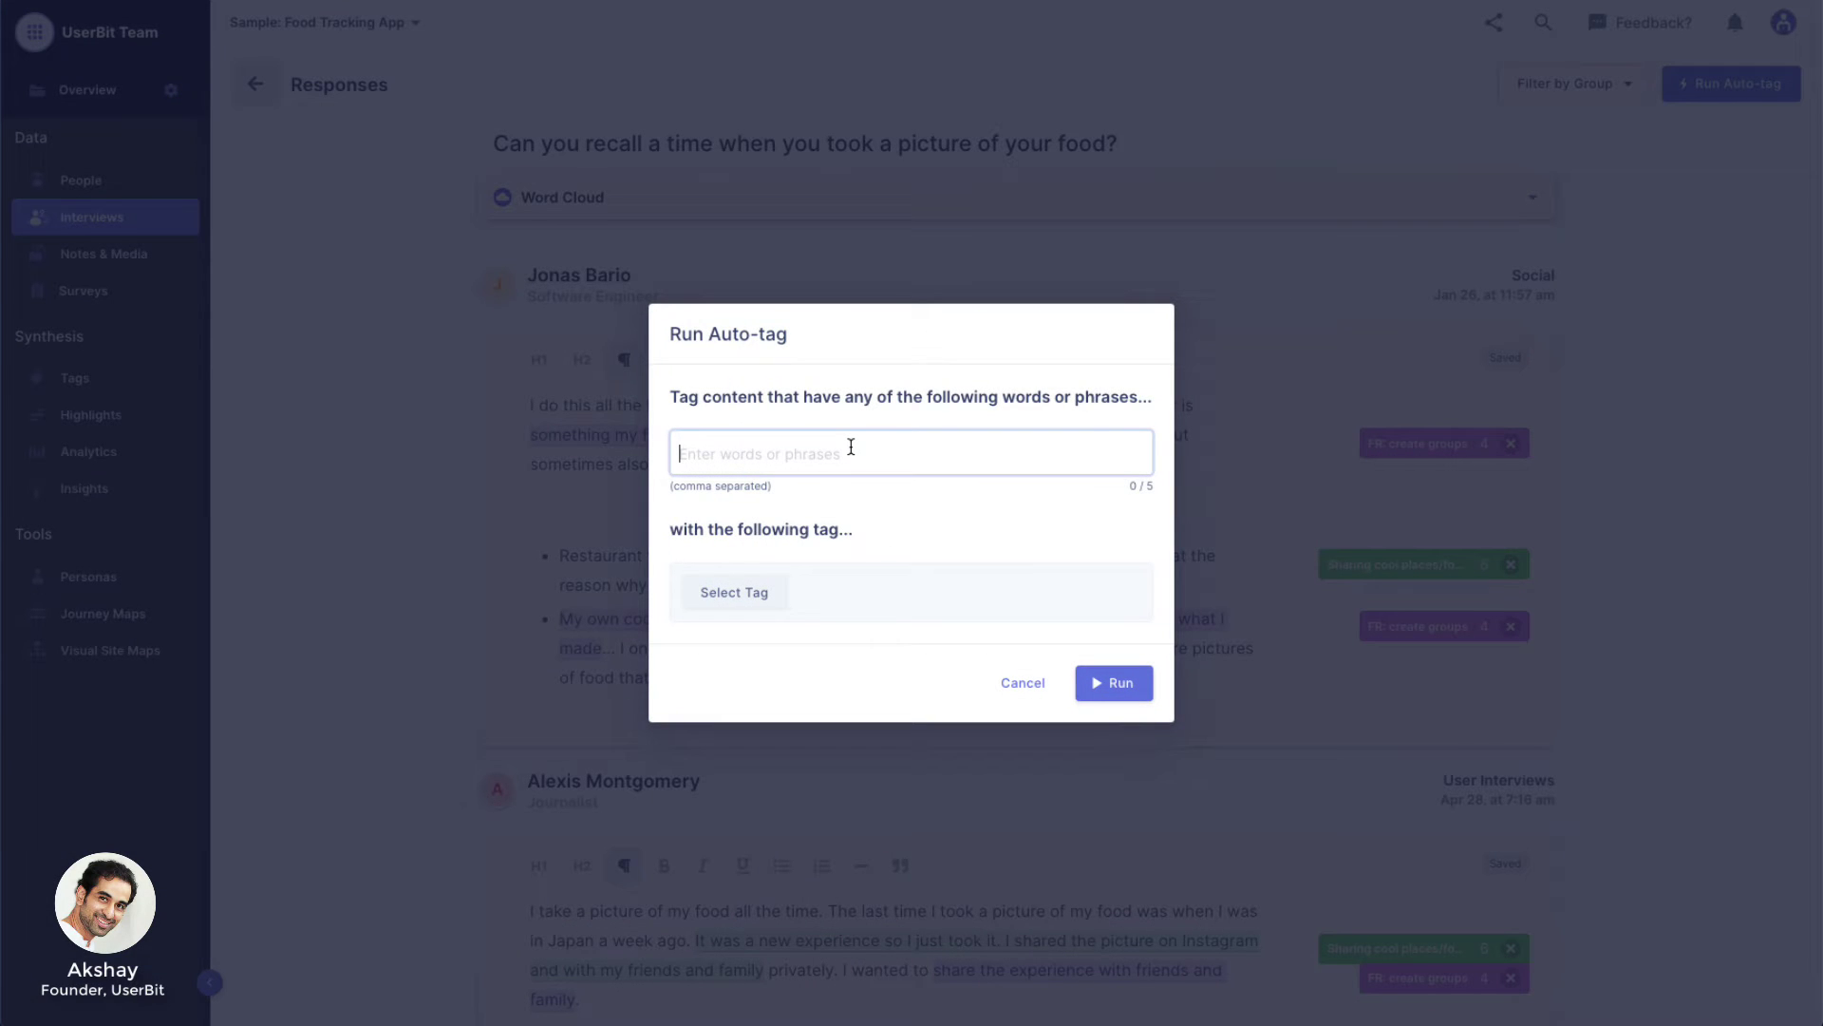
text(embarrassing,wouldn't share,)
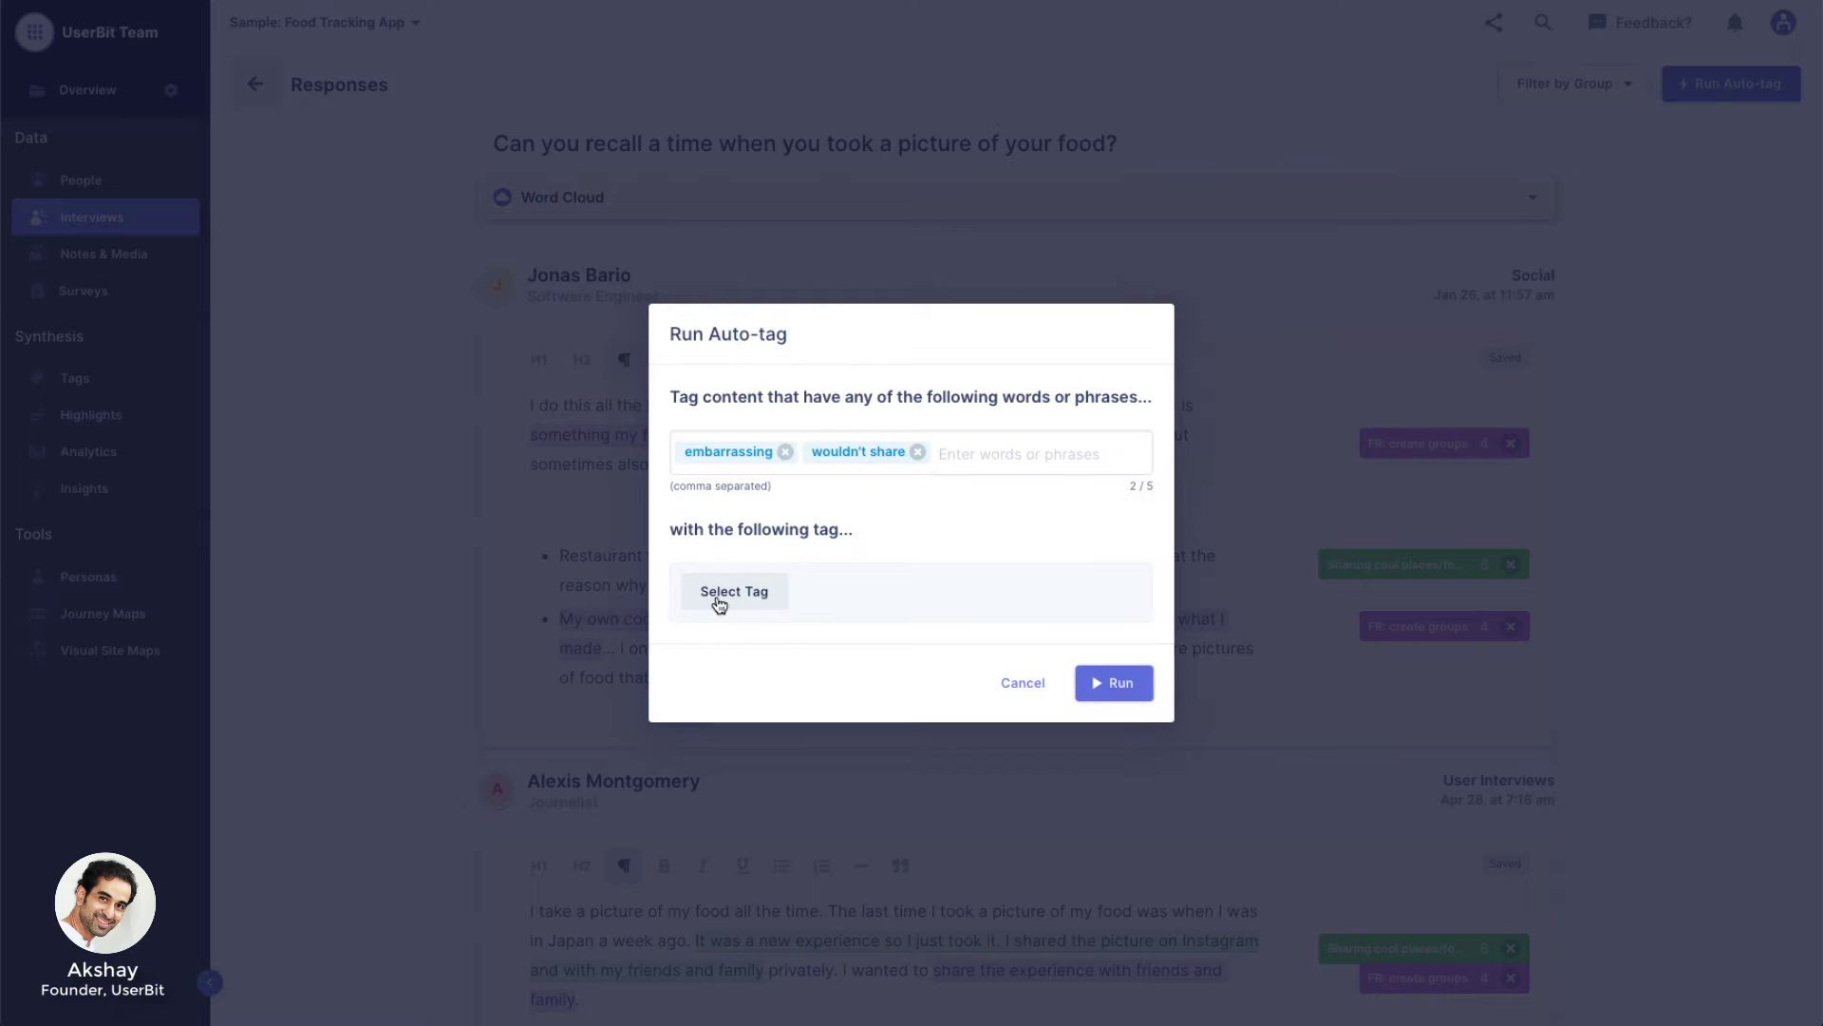
click(746, 602)
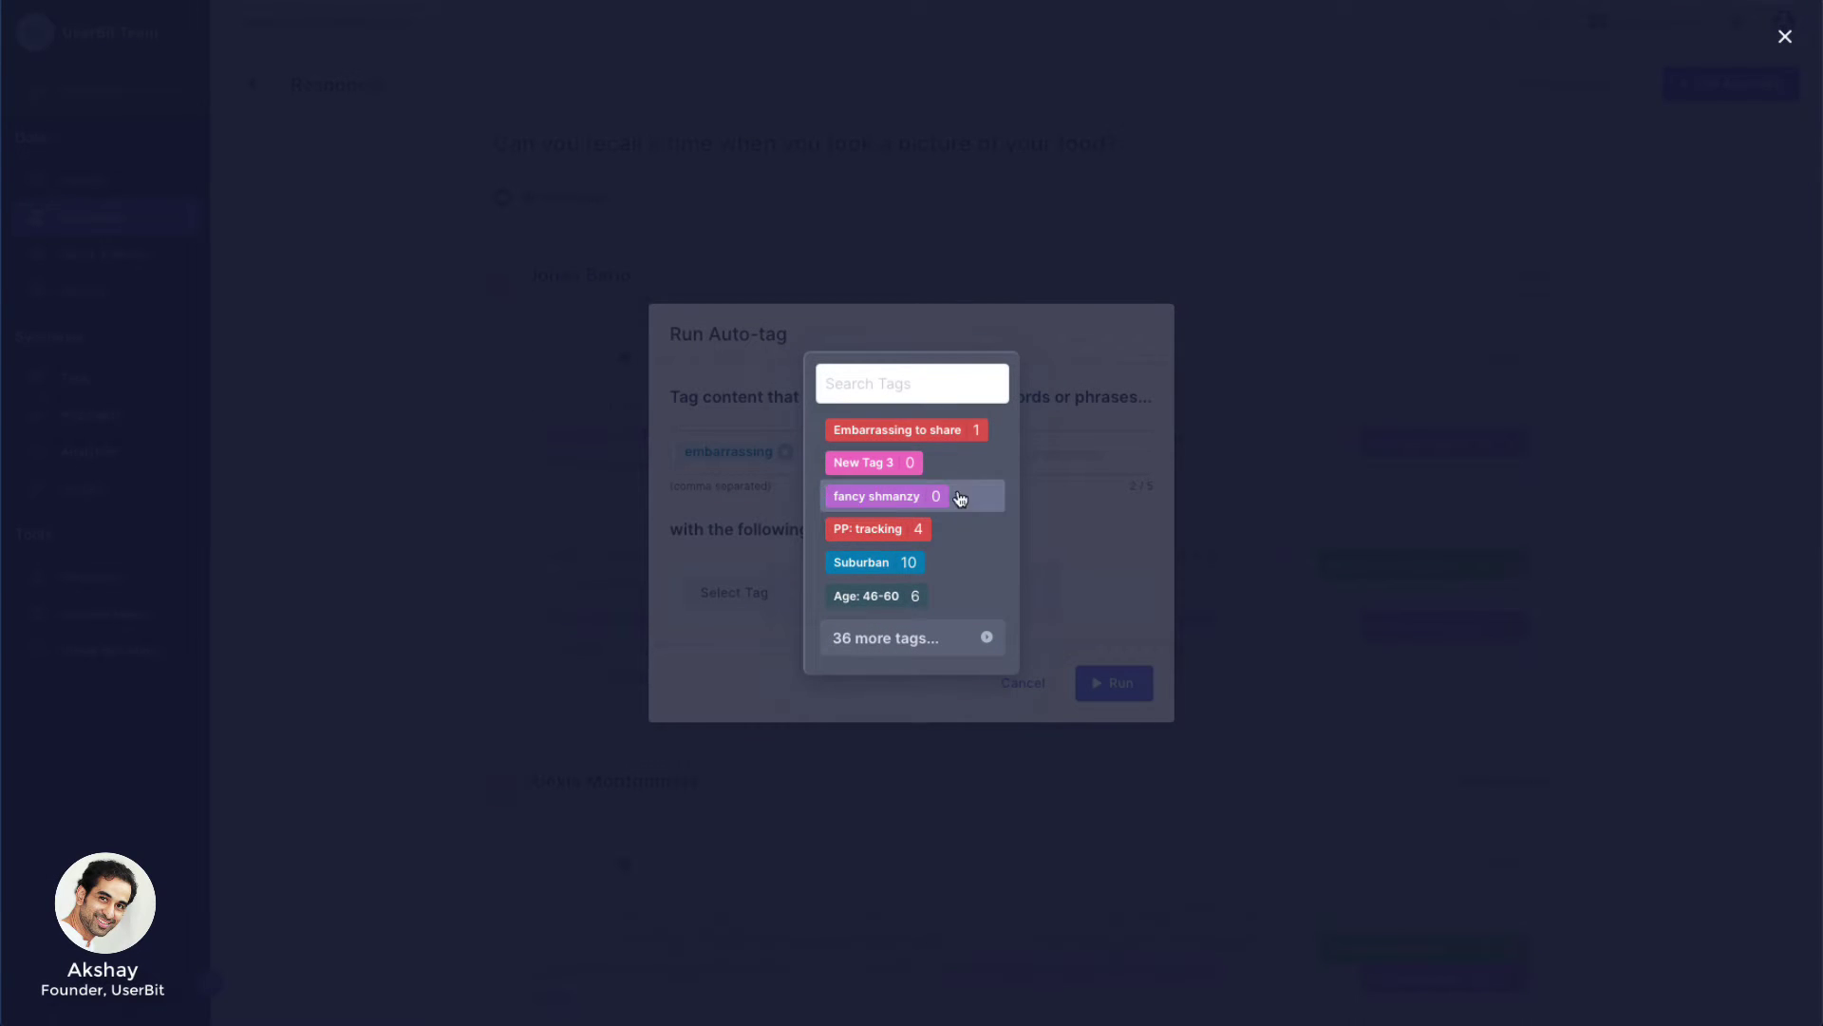
click(940, 427)
click(1119, 682)
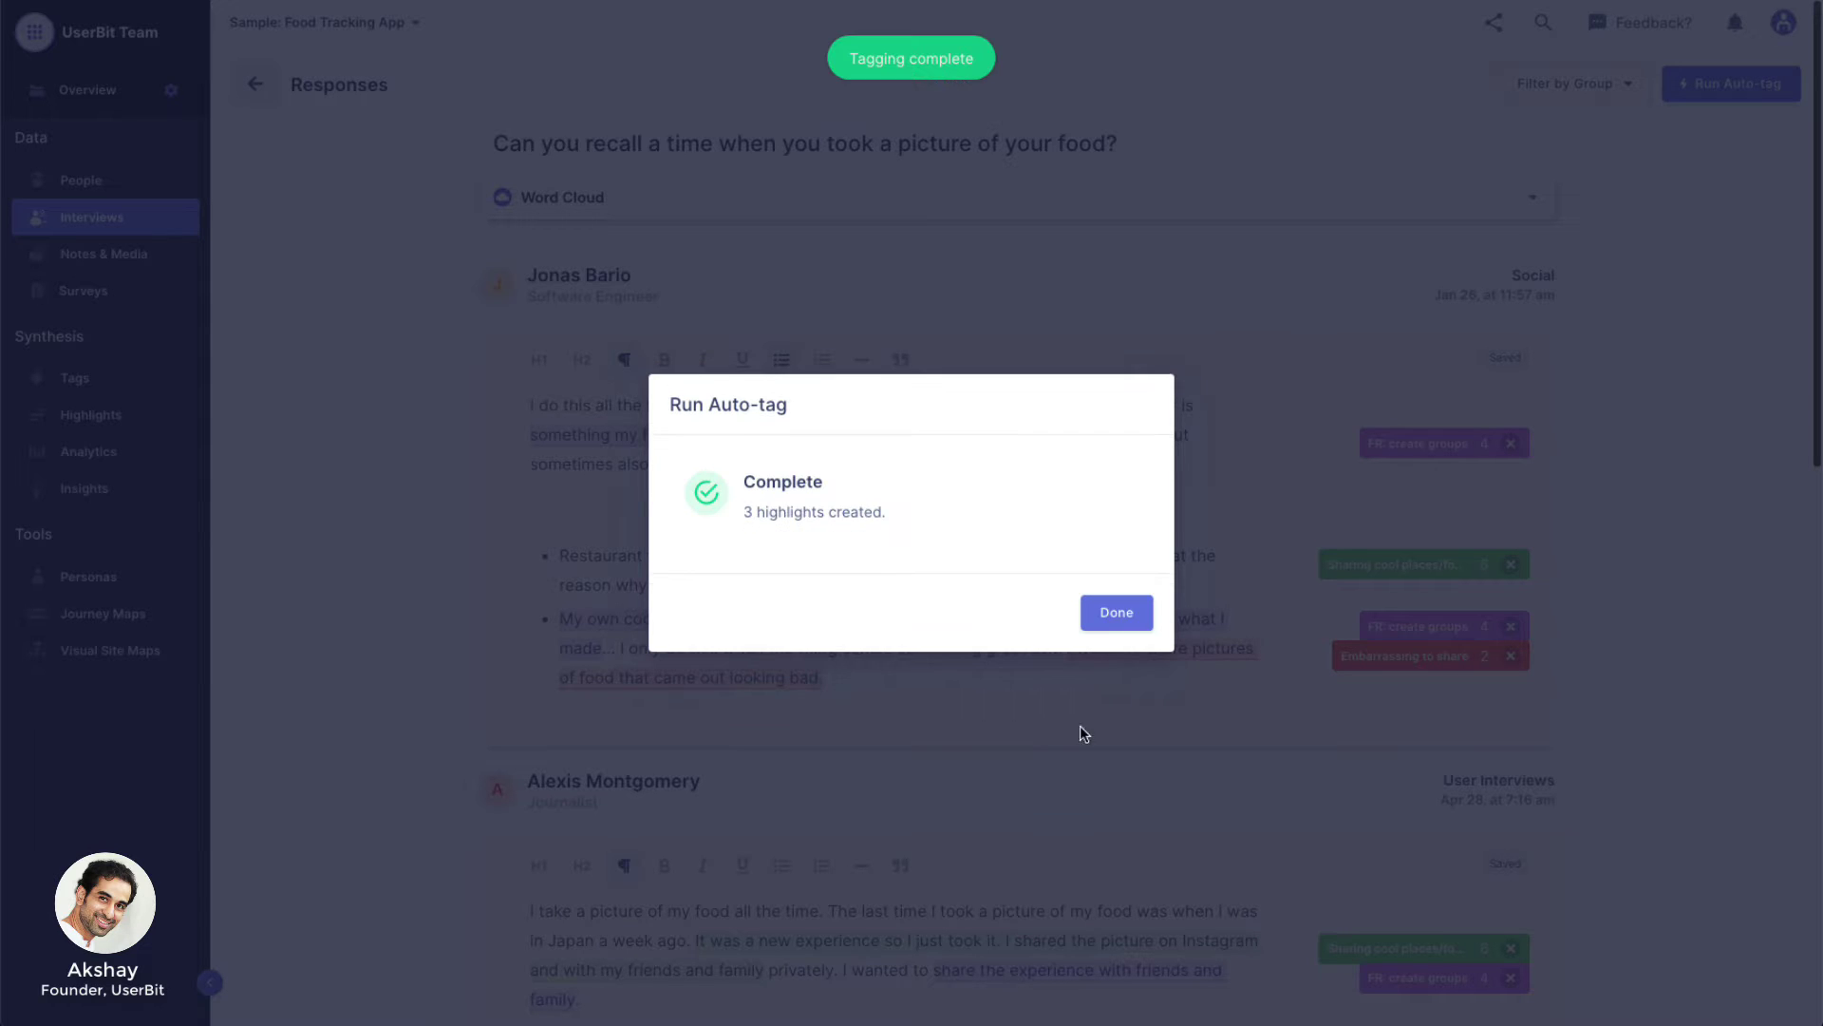
- Close the auto-tag summary and scroll down to review the new Embarrassing to share highlights
click(1109, 616)
scroll(1108, 601, down, 15)
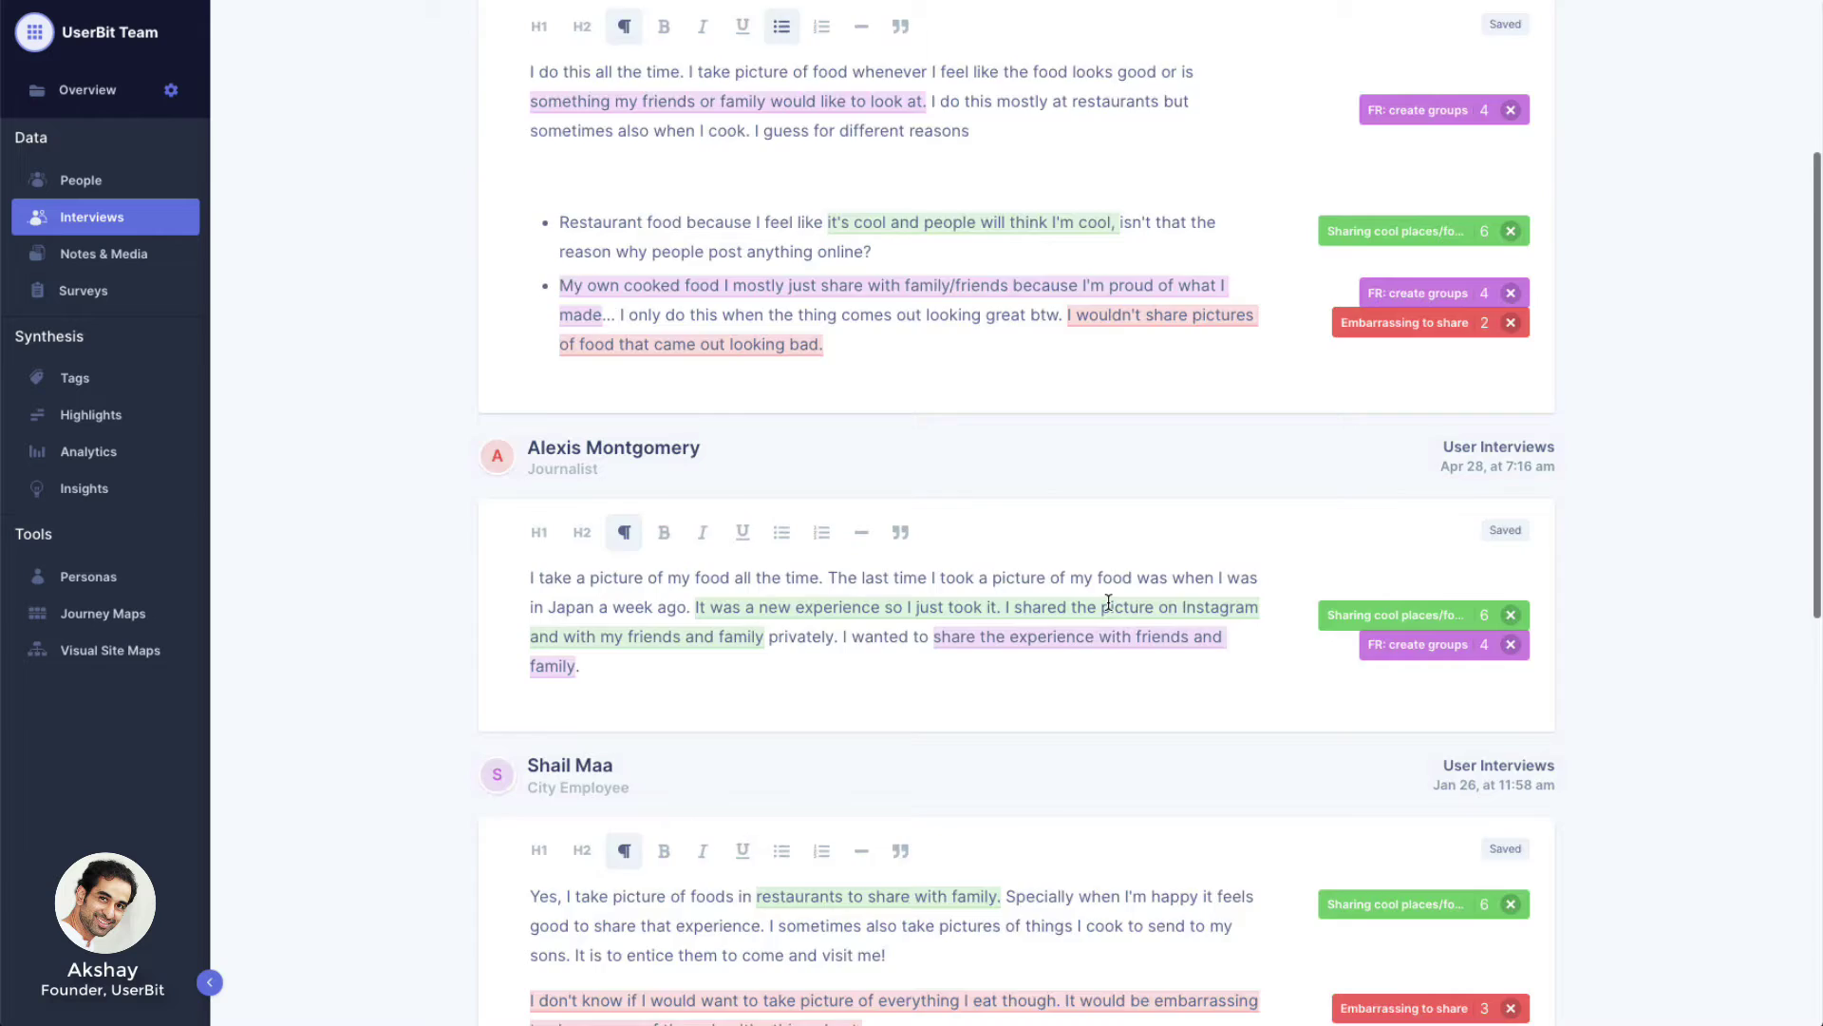
scroll(1107, 608, down, 1)
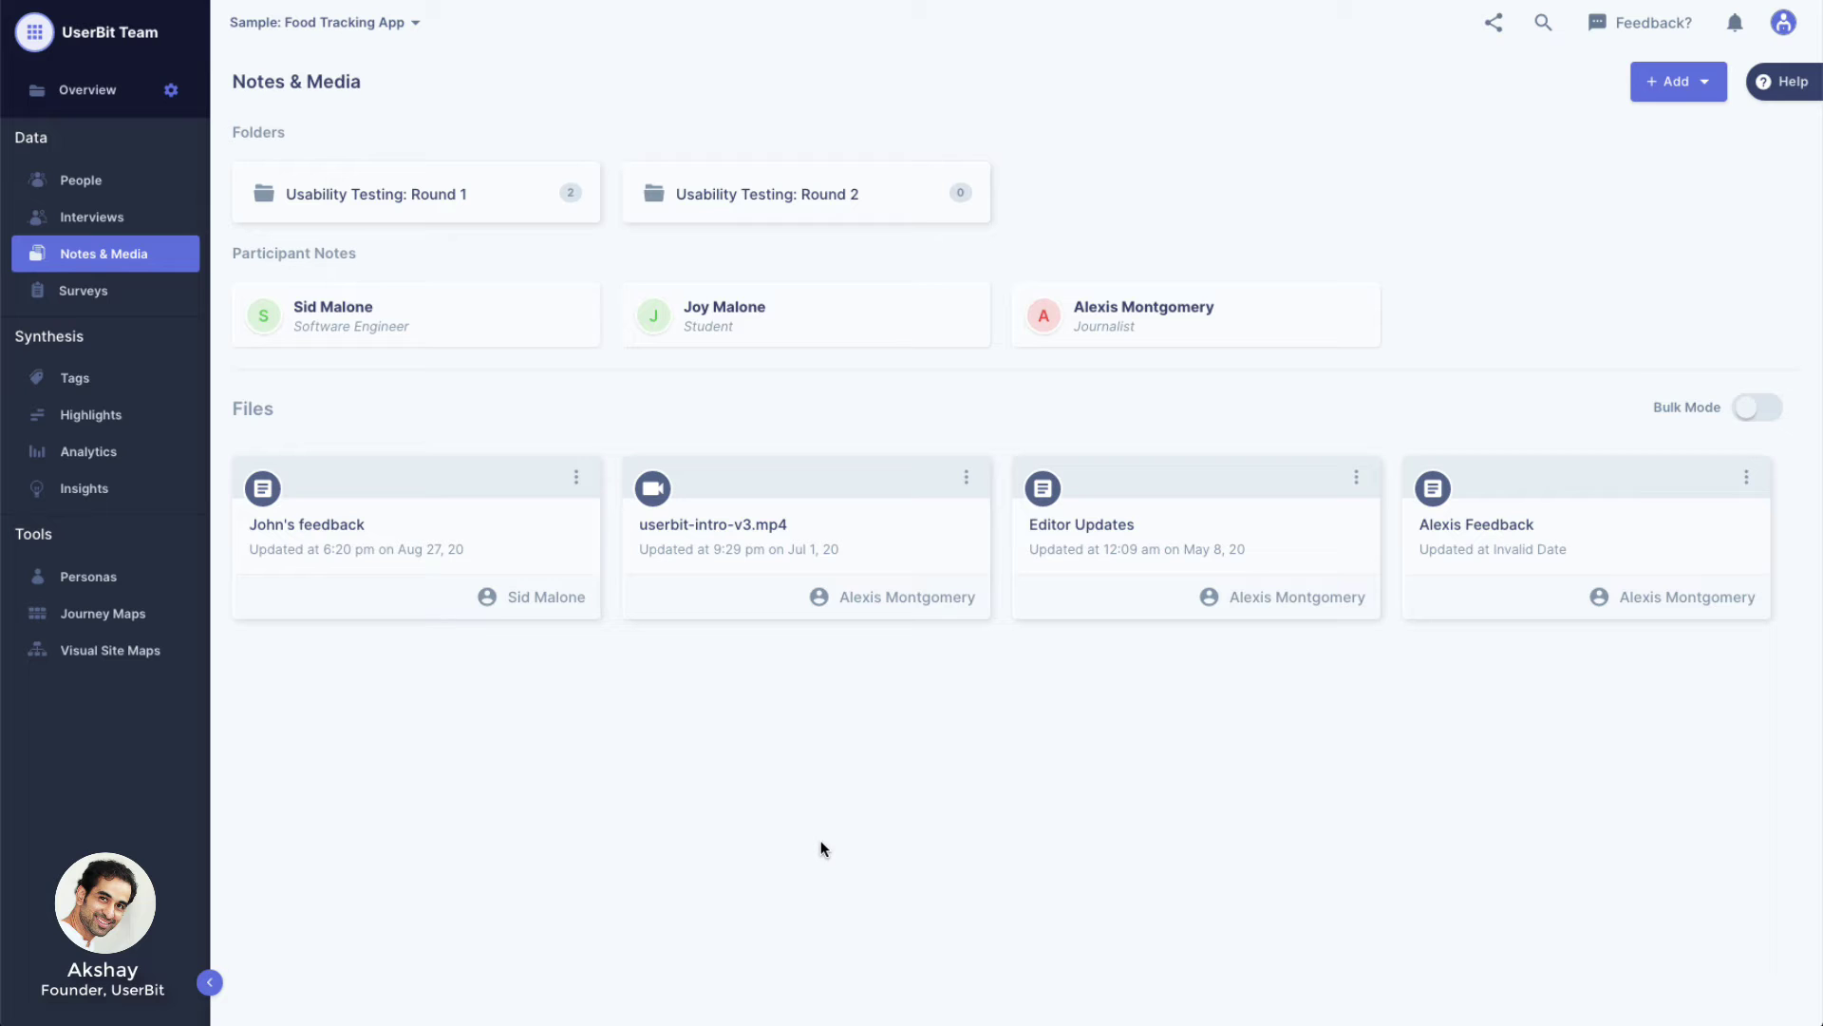
- Open the first feedback note among the Notes & Media files
click(468, 557)
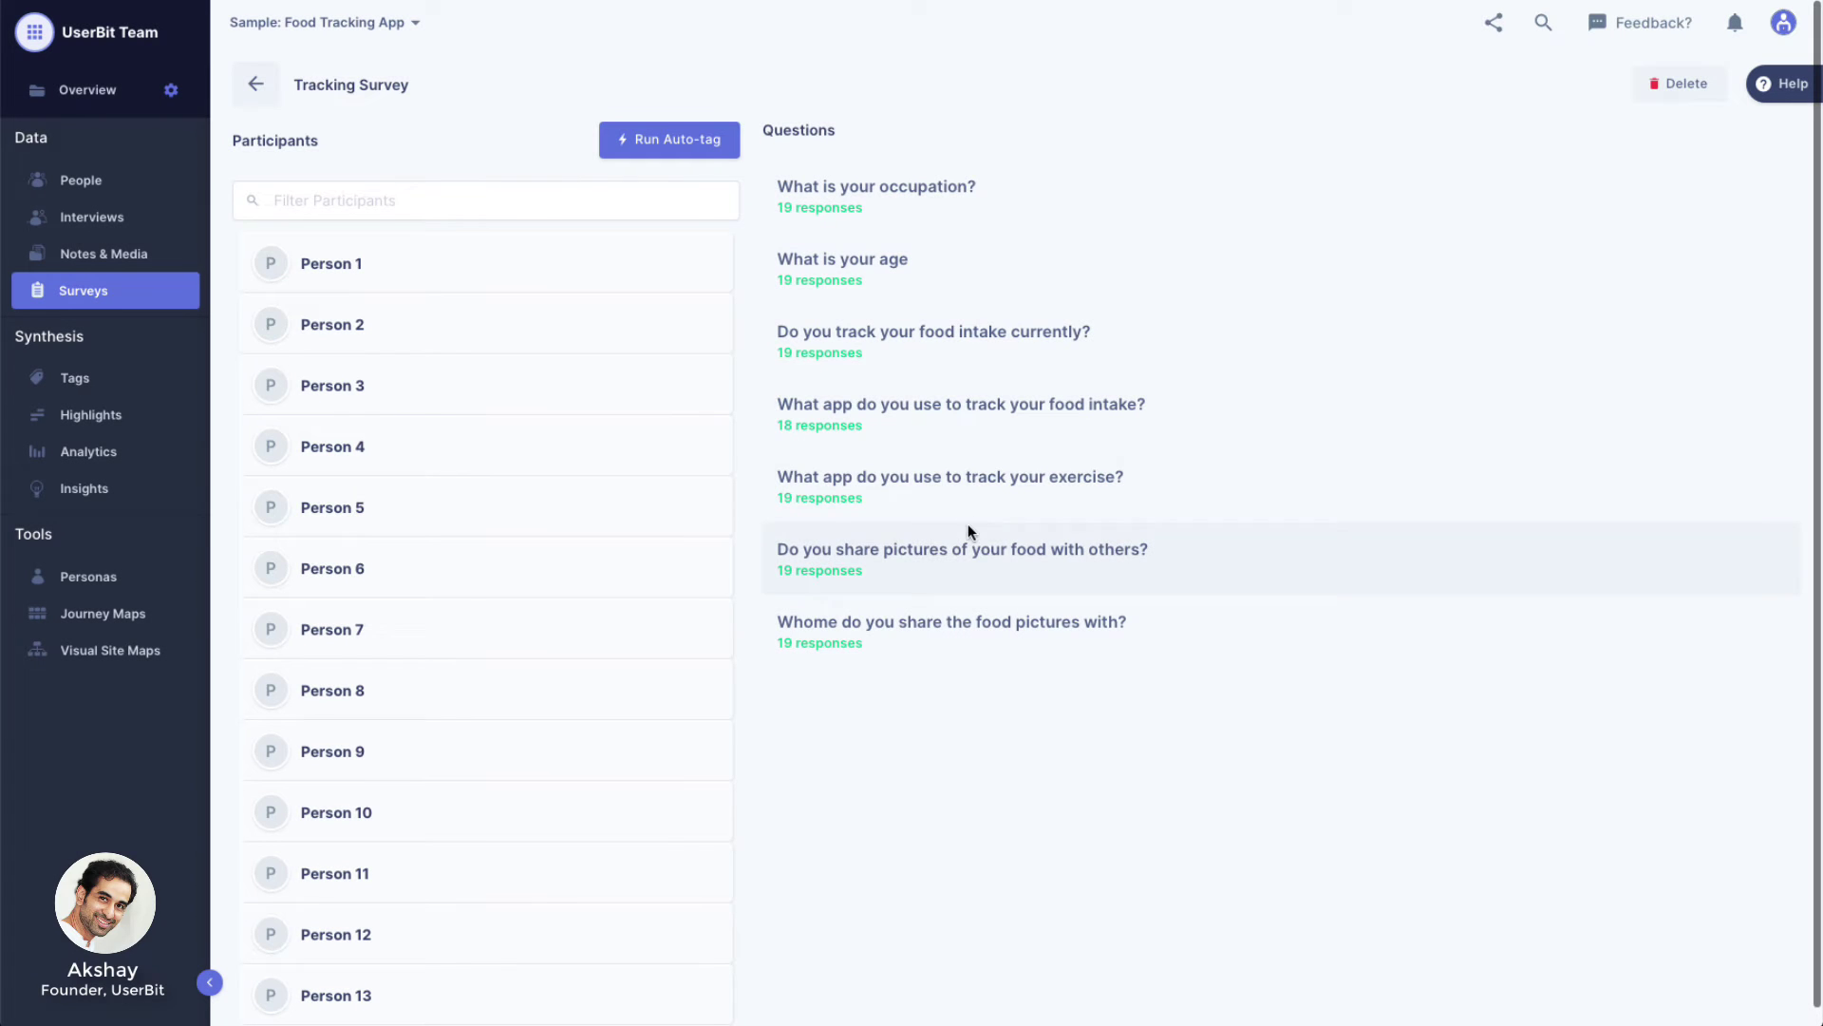
click(961, 494)
click(1714, 87)
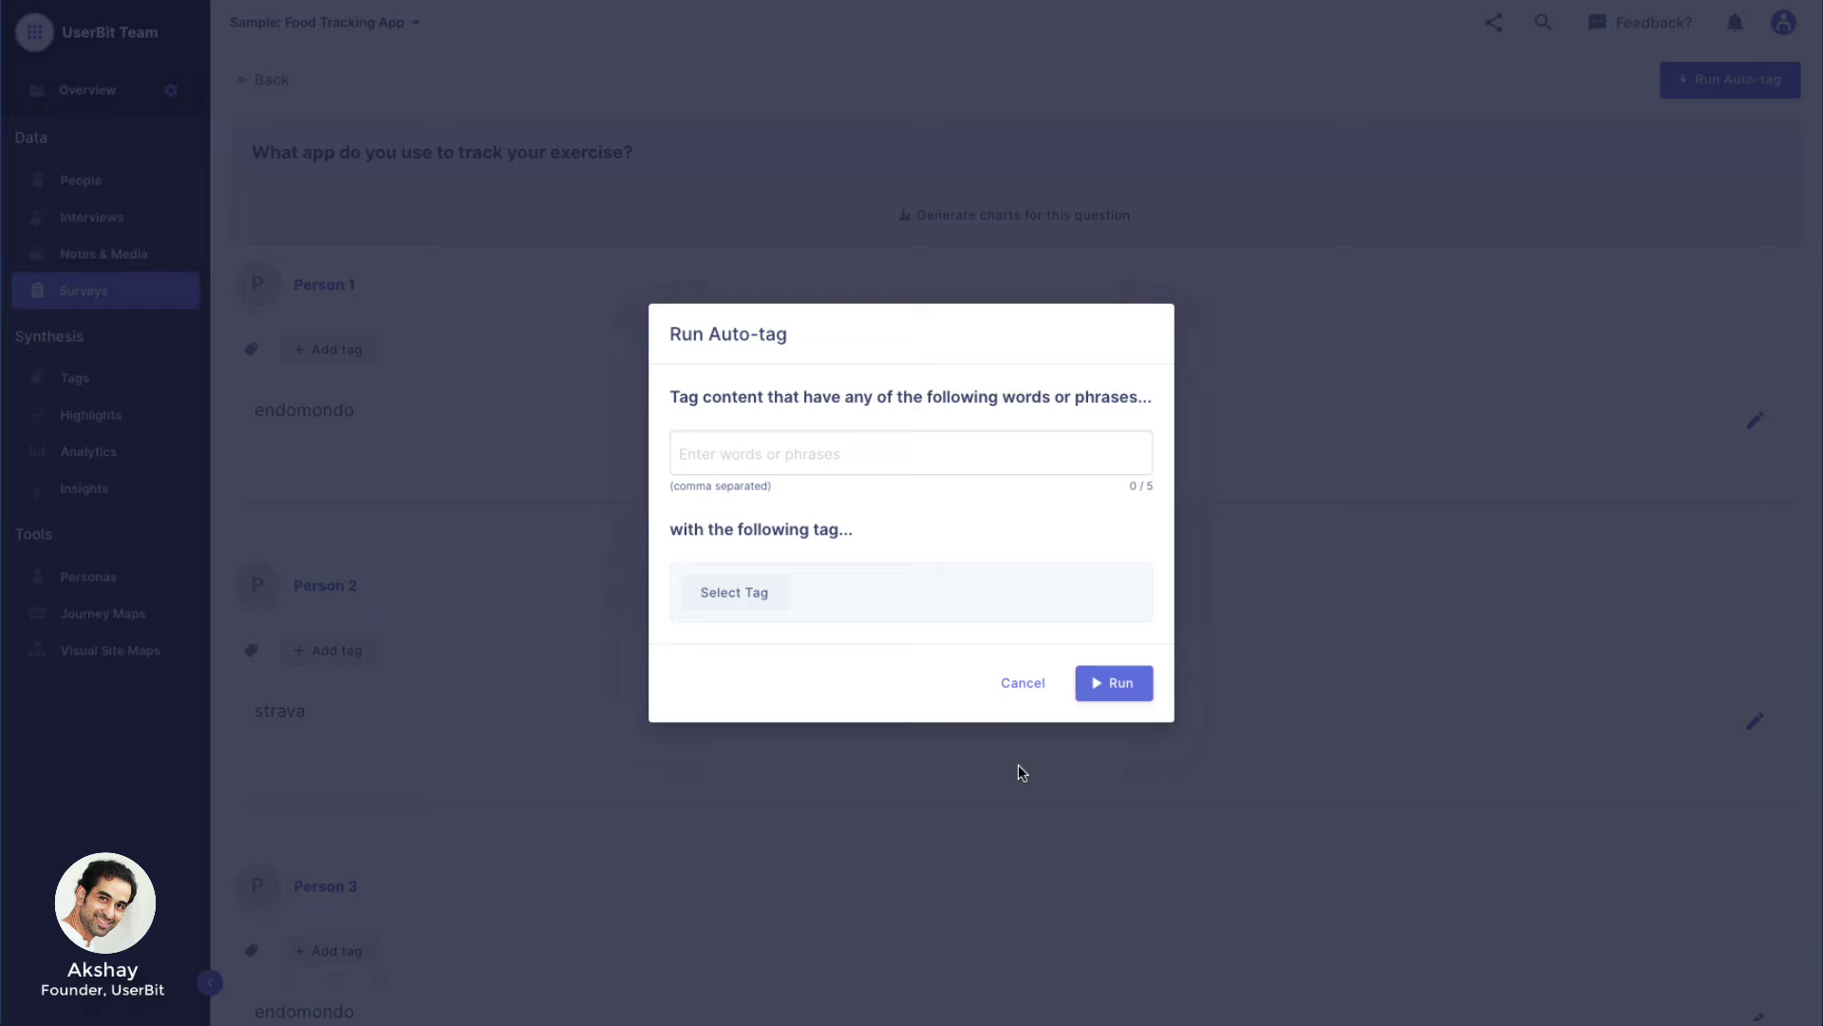
click(1020, 683)
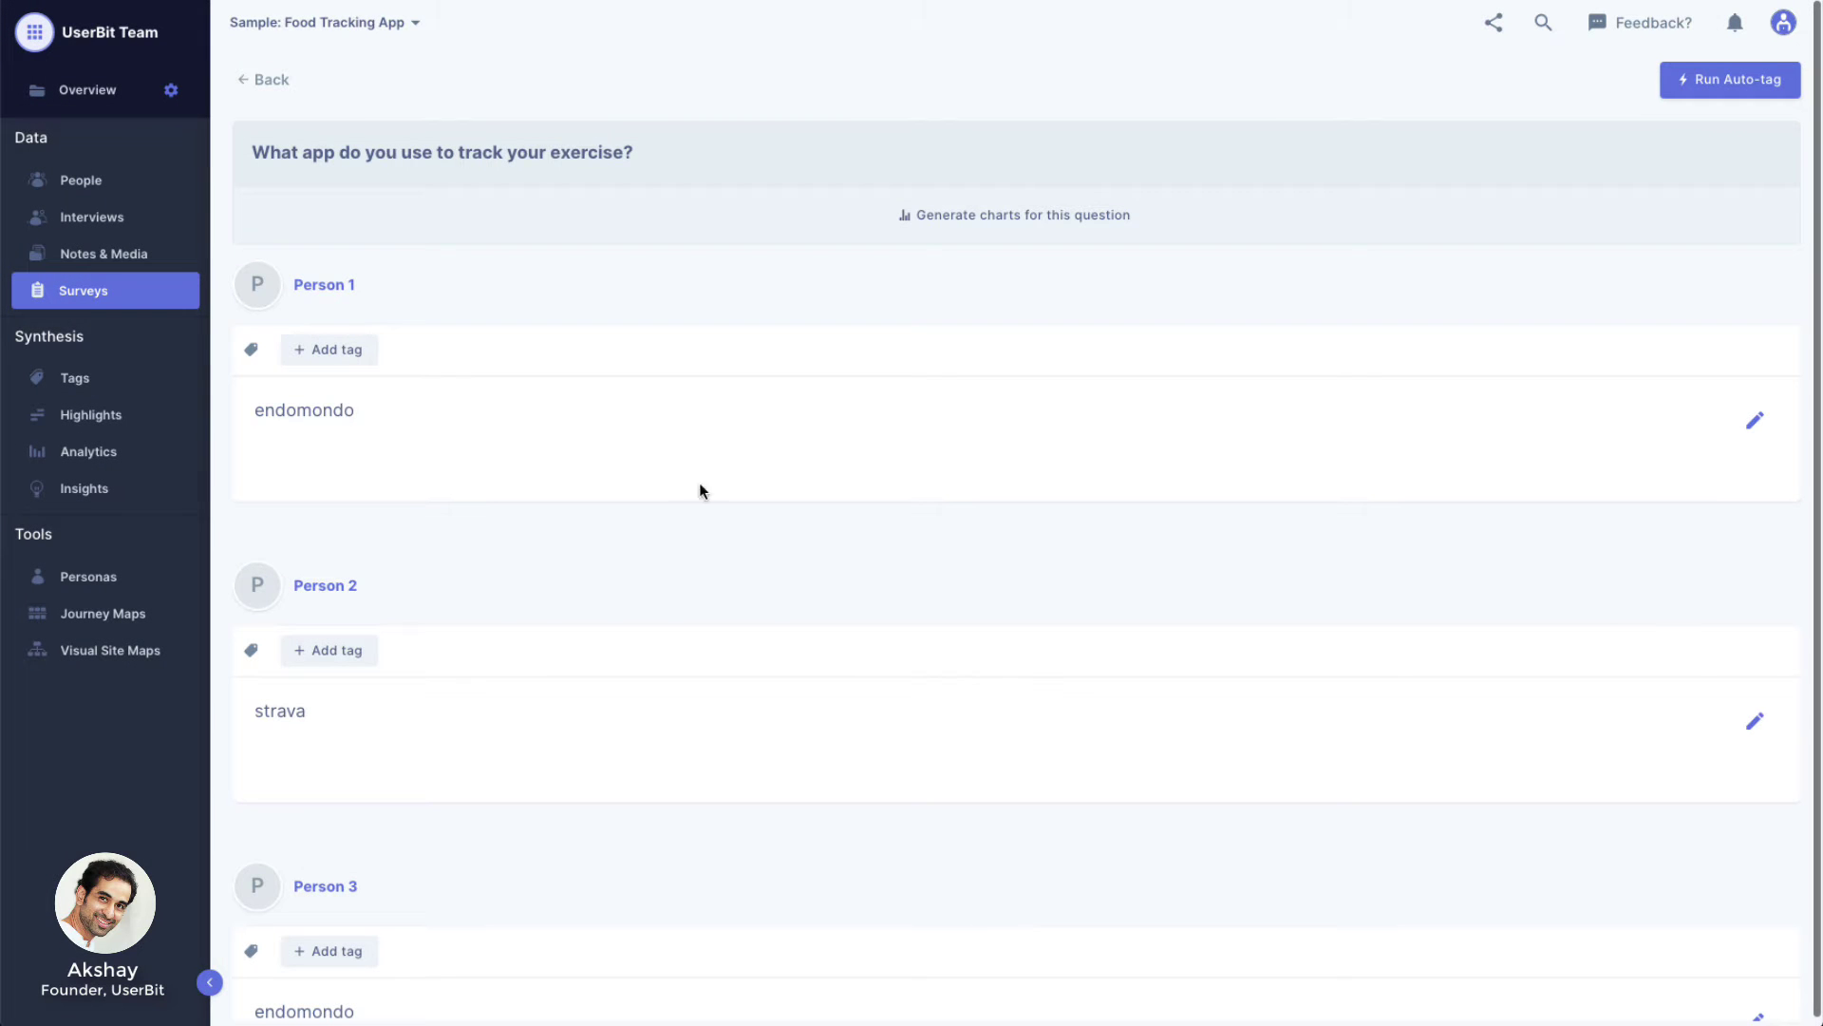
click(271, 81)
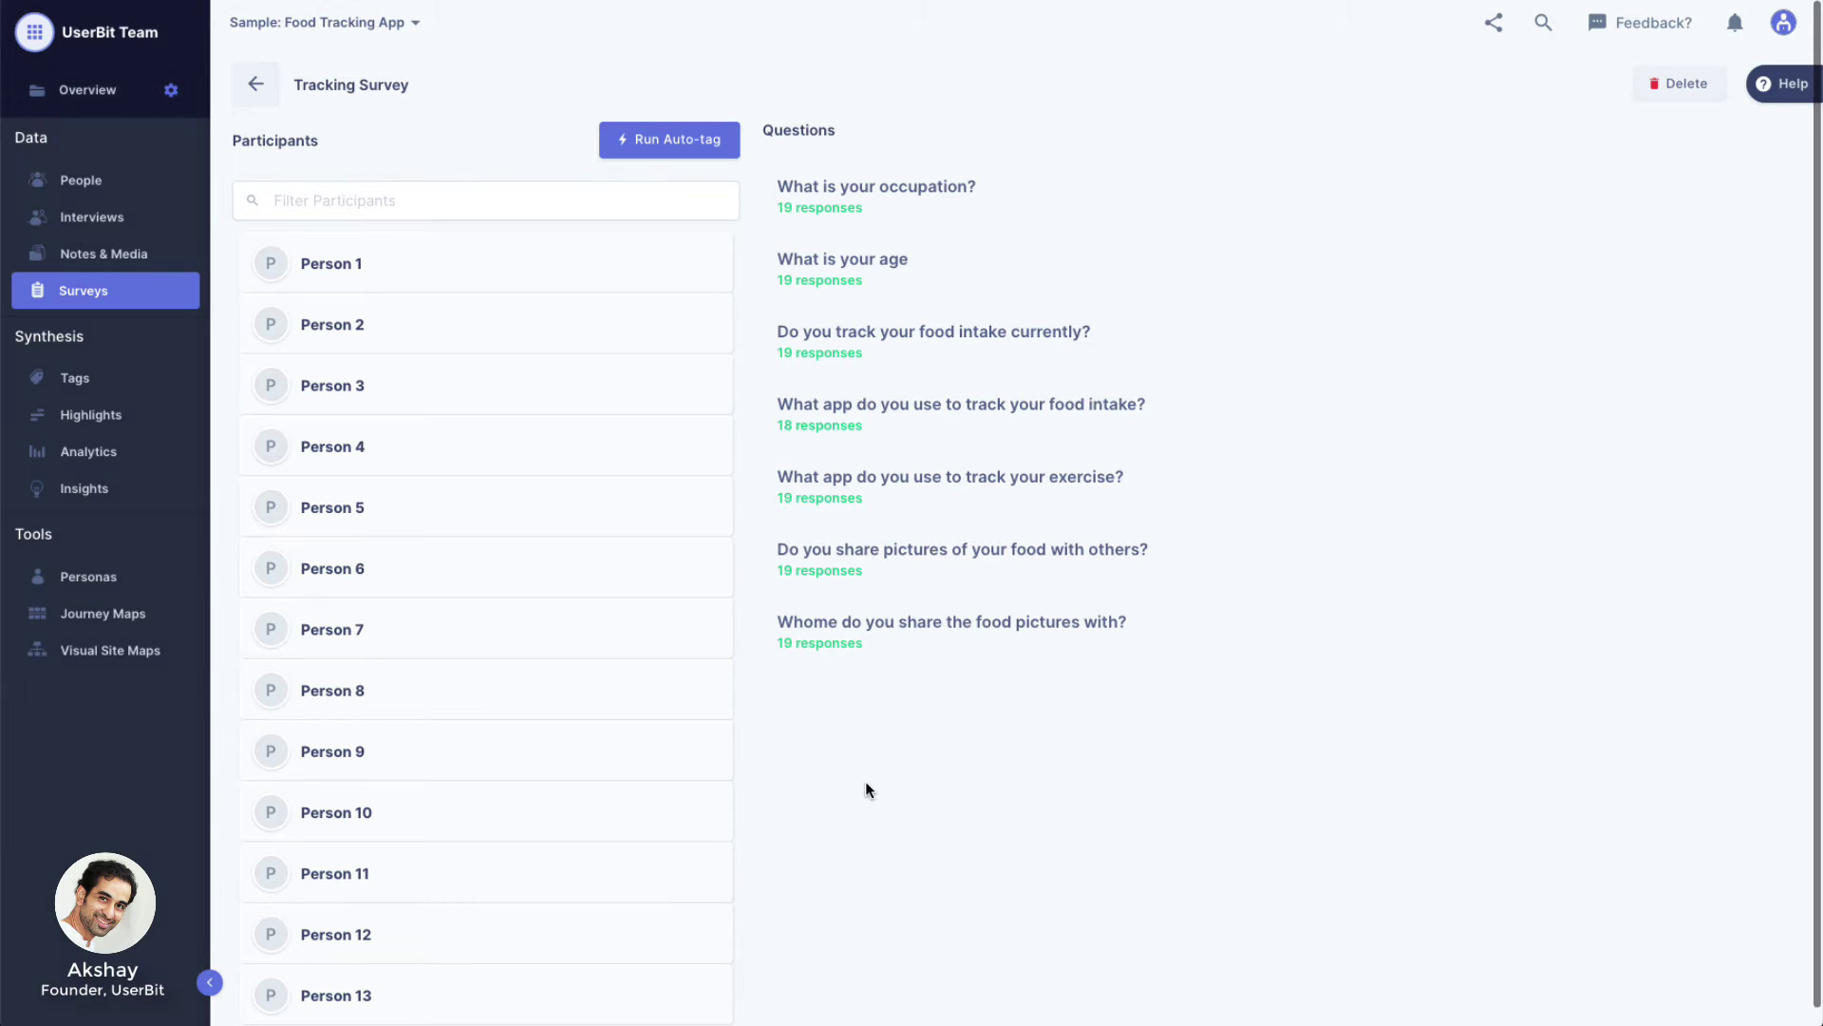
- Tag participants Technical where 'What is your occupation?' contains 'engineer' or 'developer'
click(665, 152)
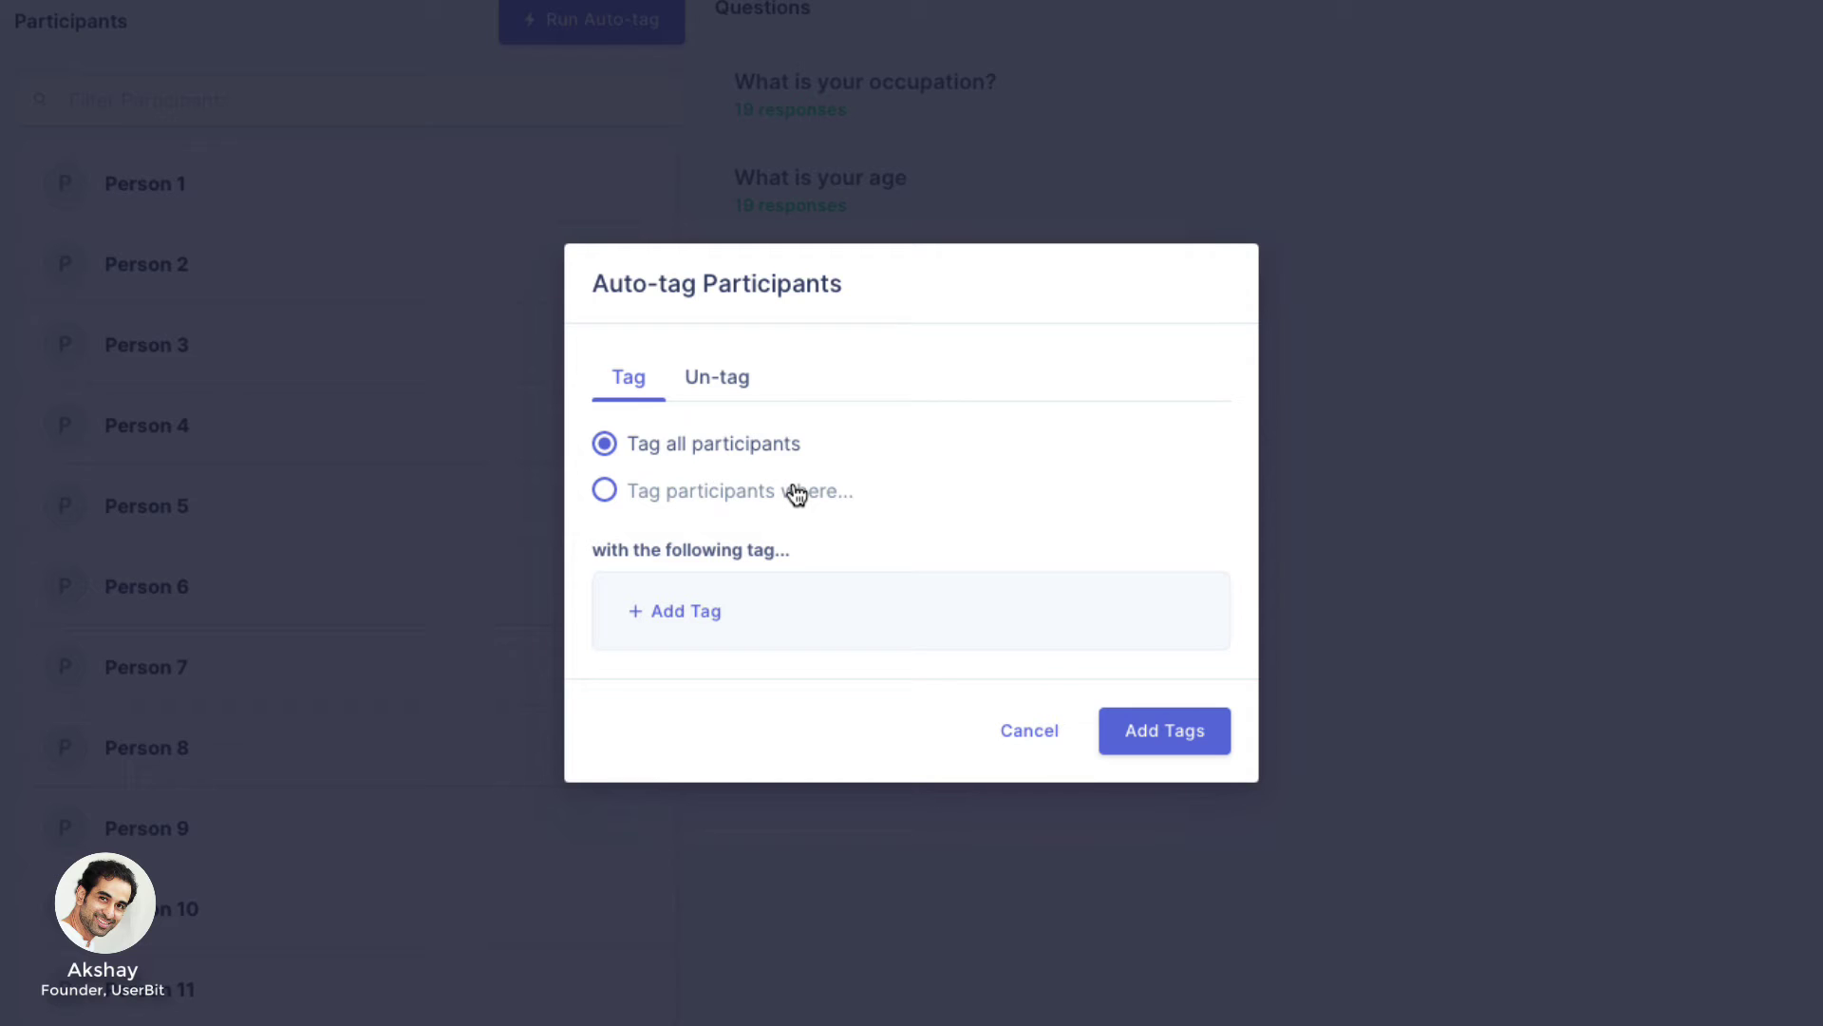
click(795, 493)
click(759, 750)
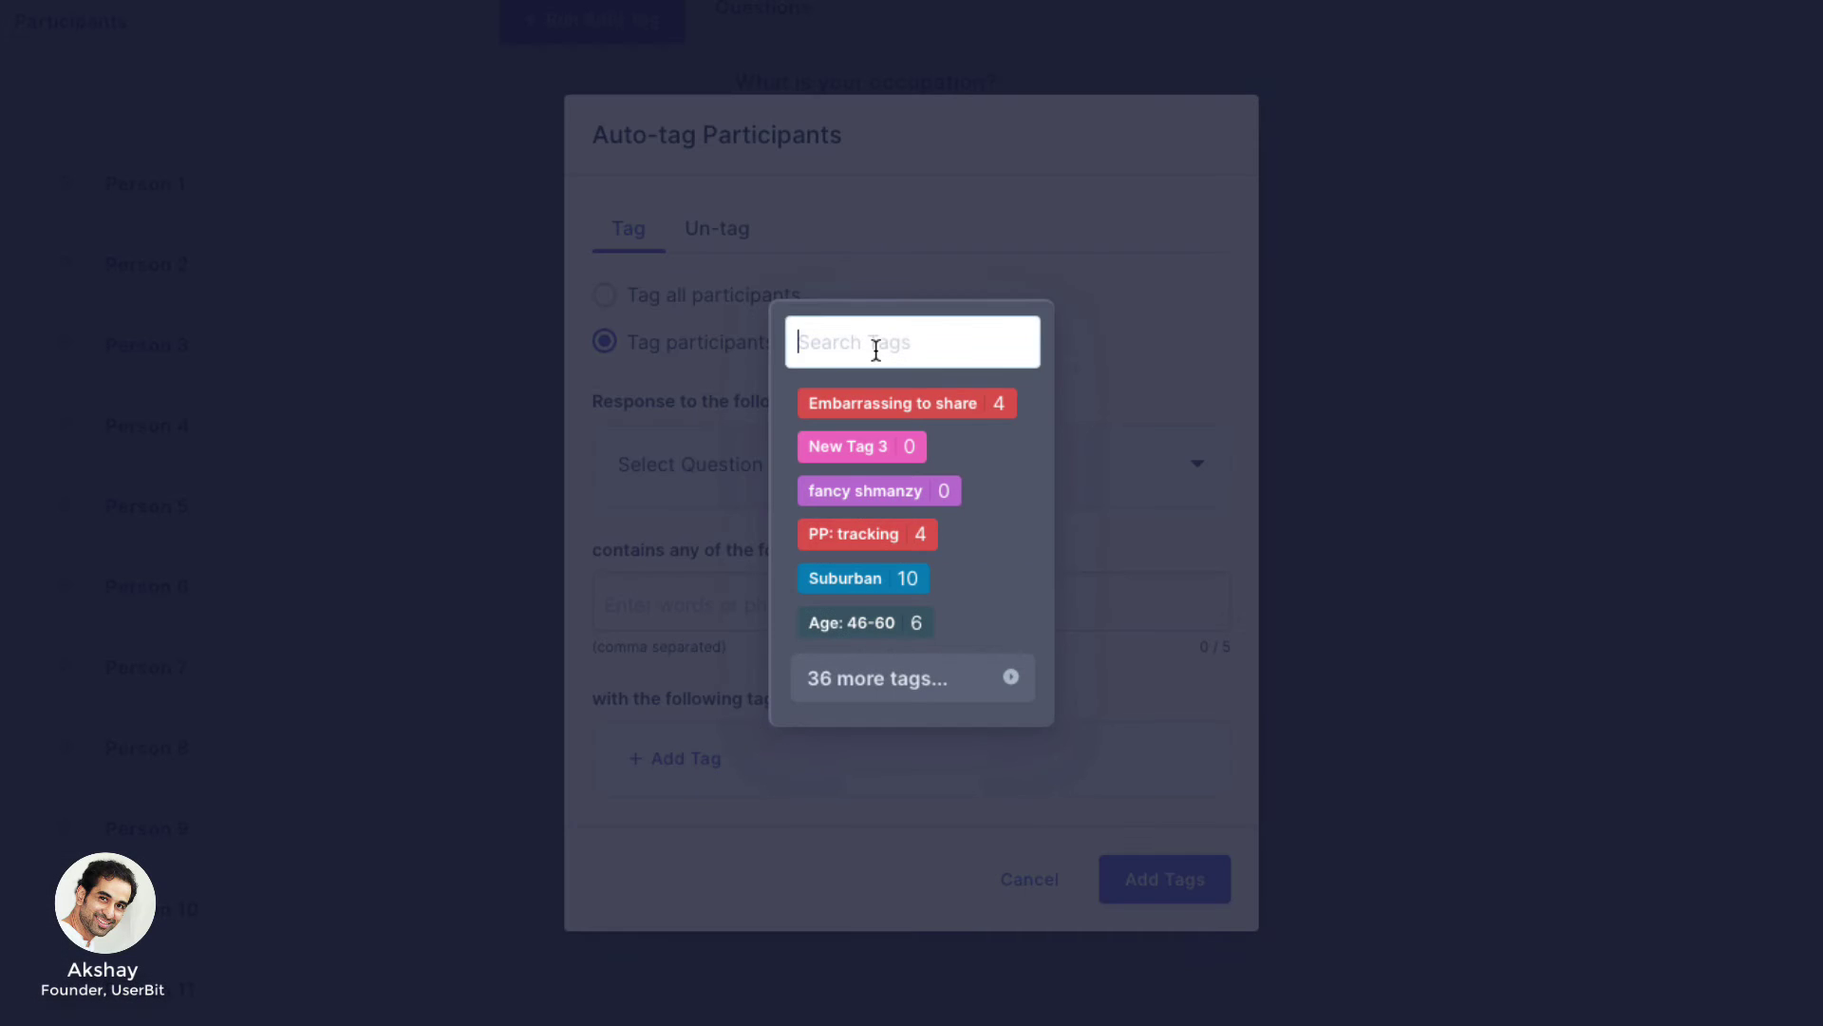
text(tech)
click(847, 561)
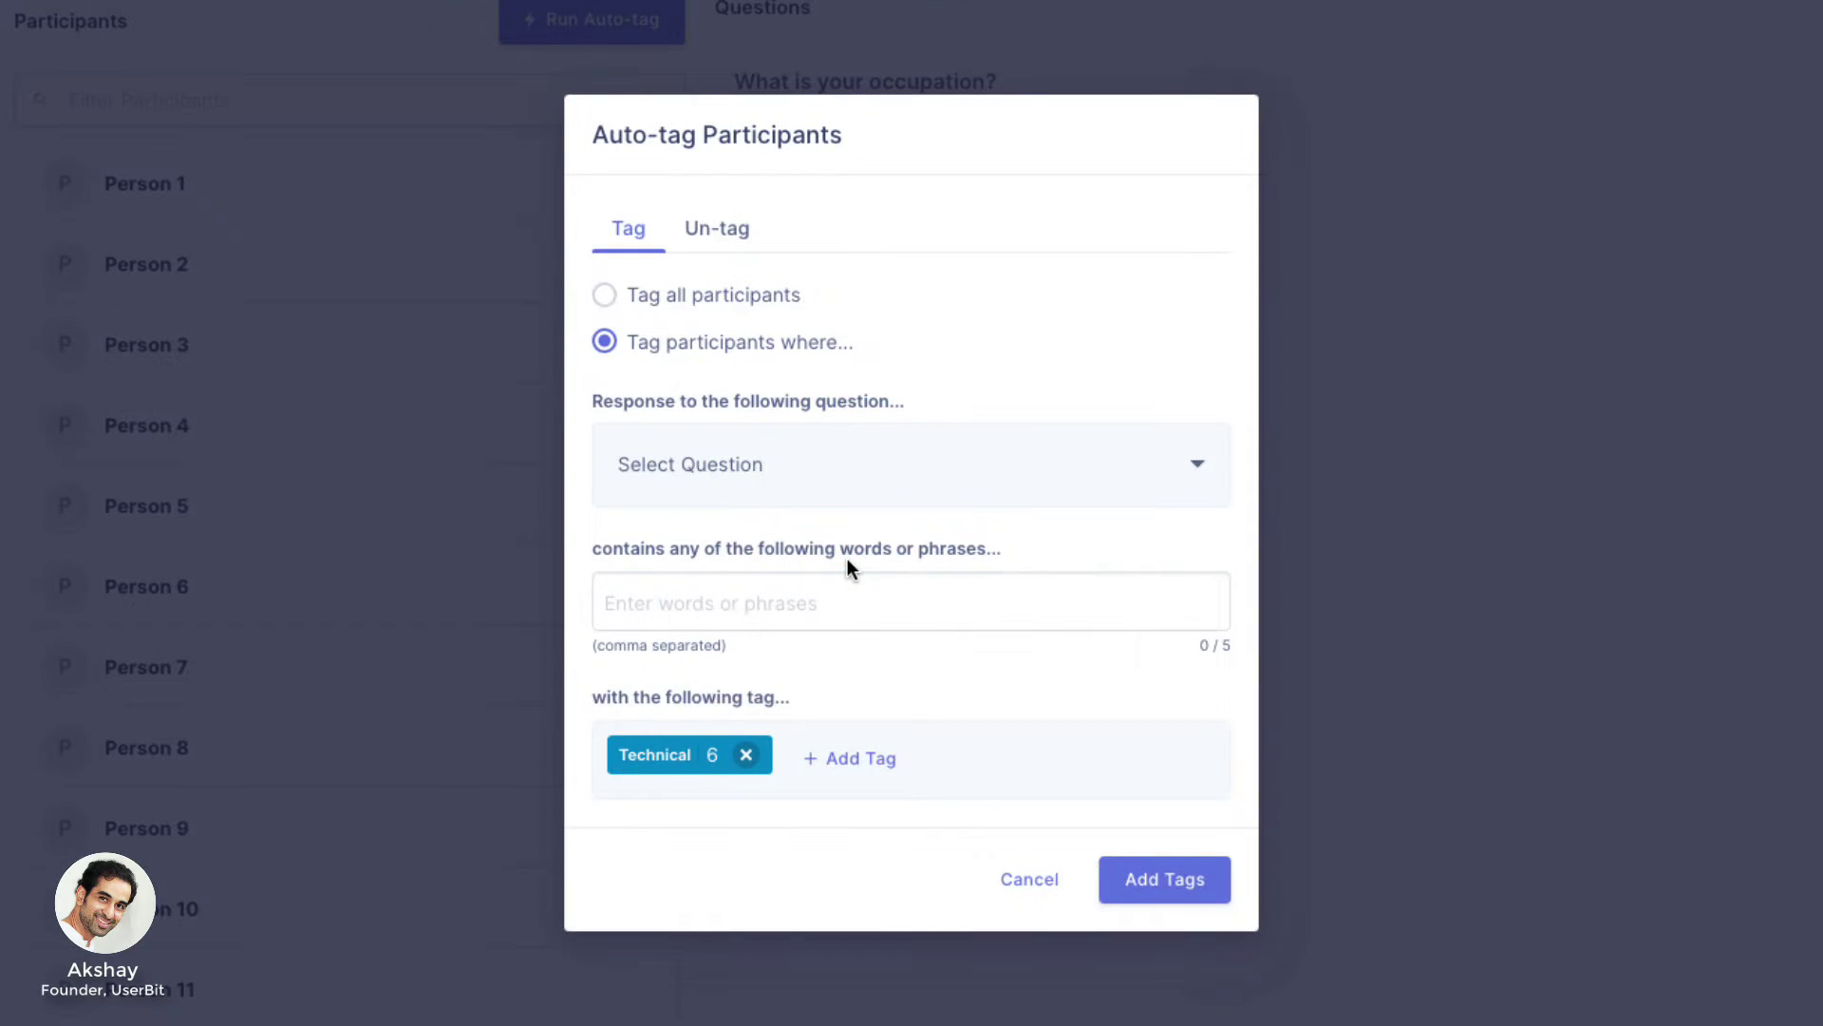
click(772, 467)
click(744, 547)
text(engineer,developer,)
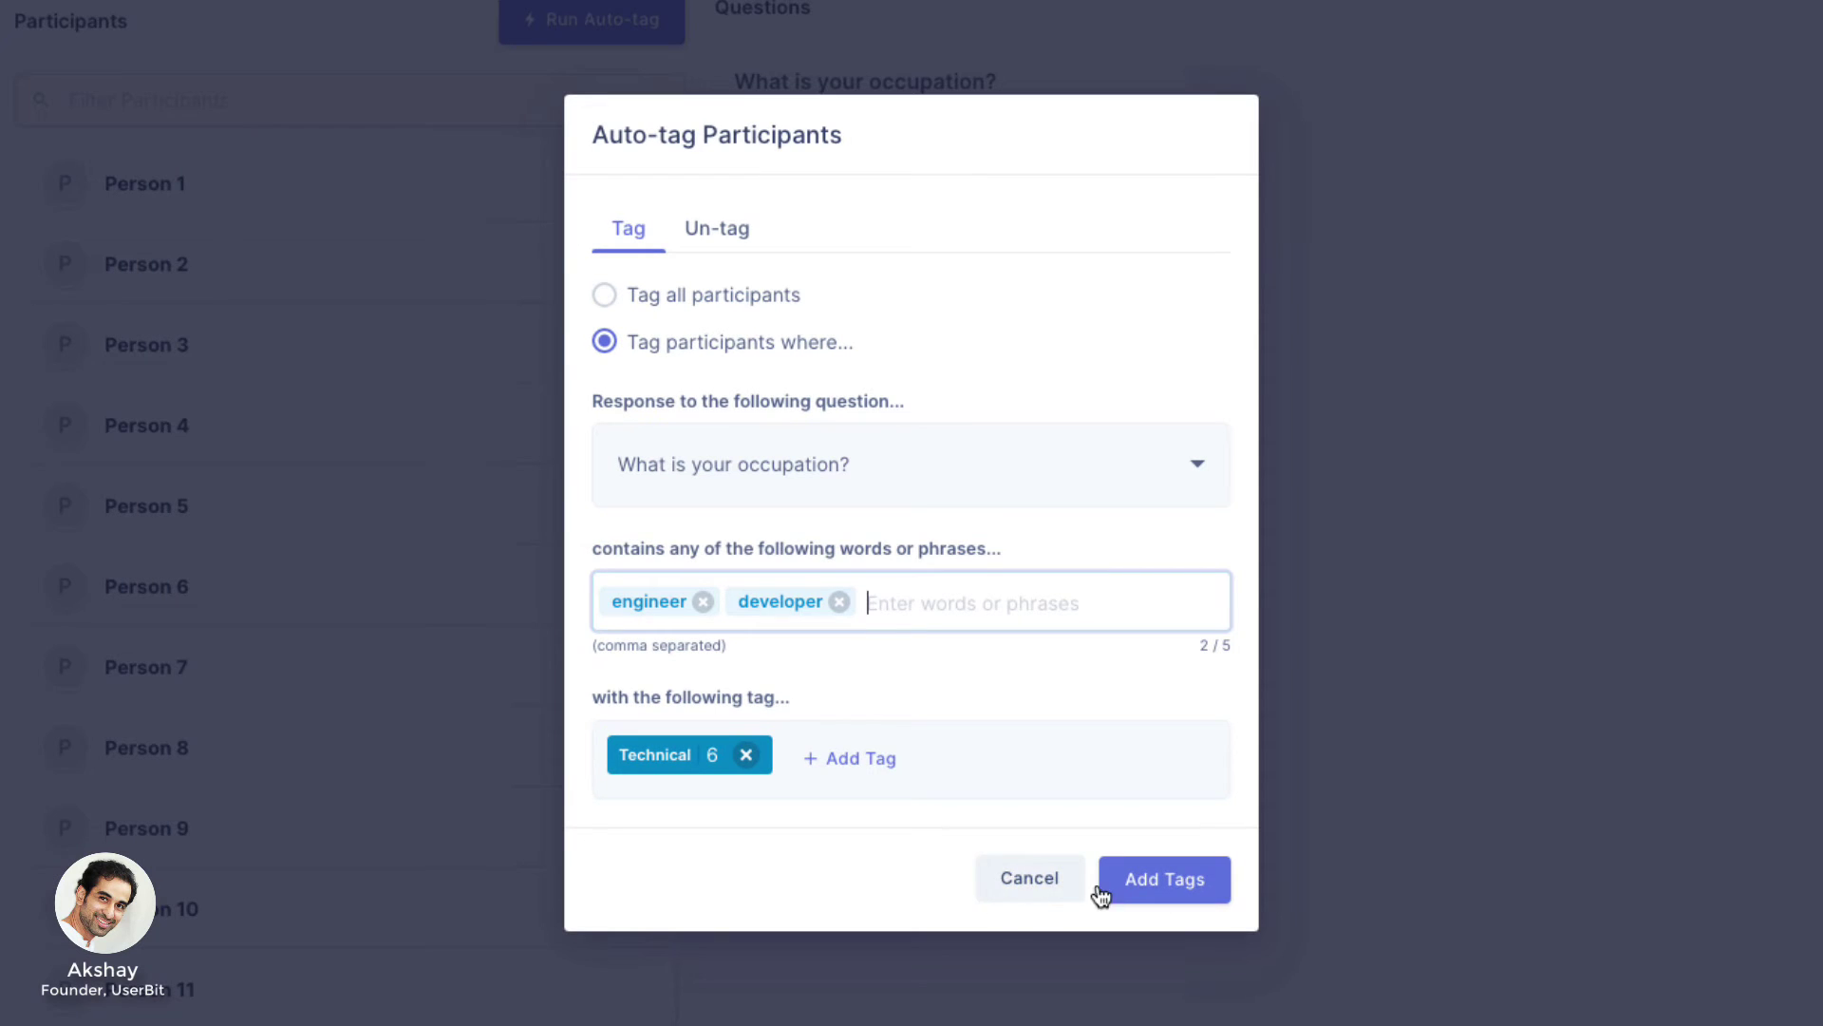
click(1133, 885)
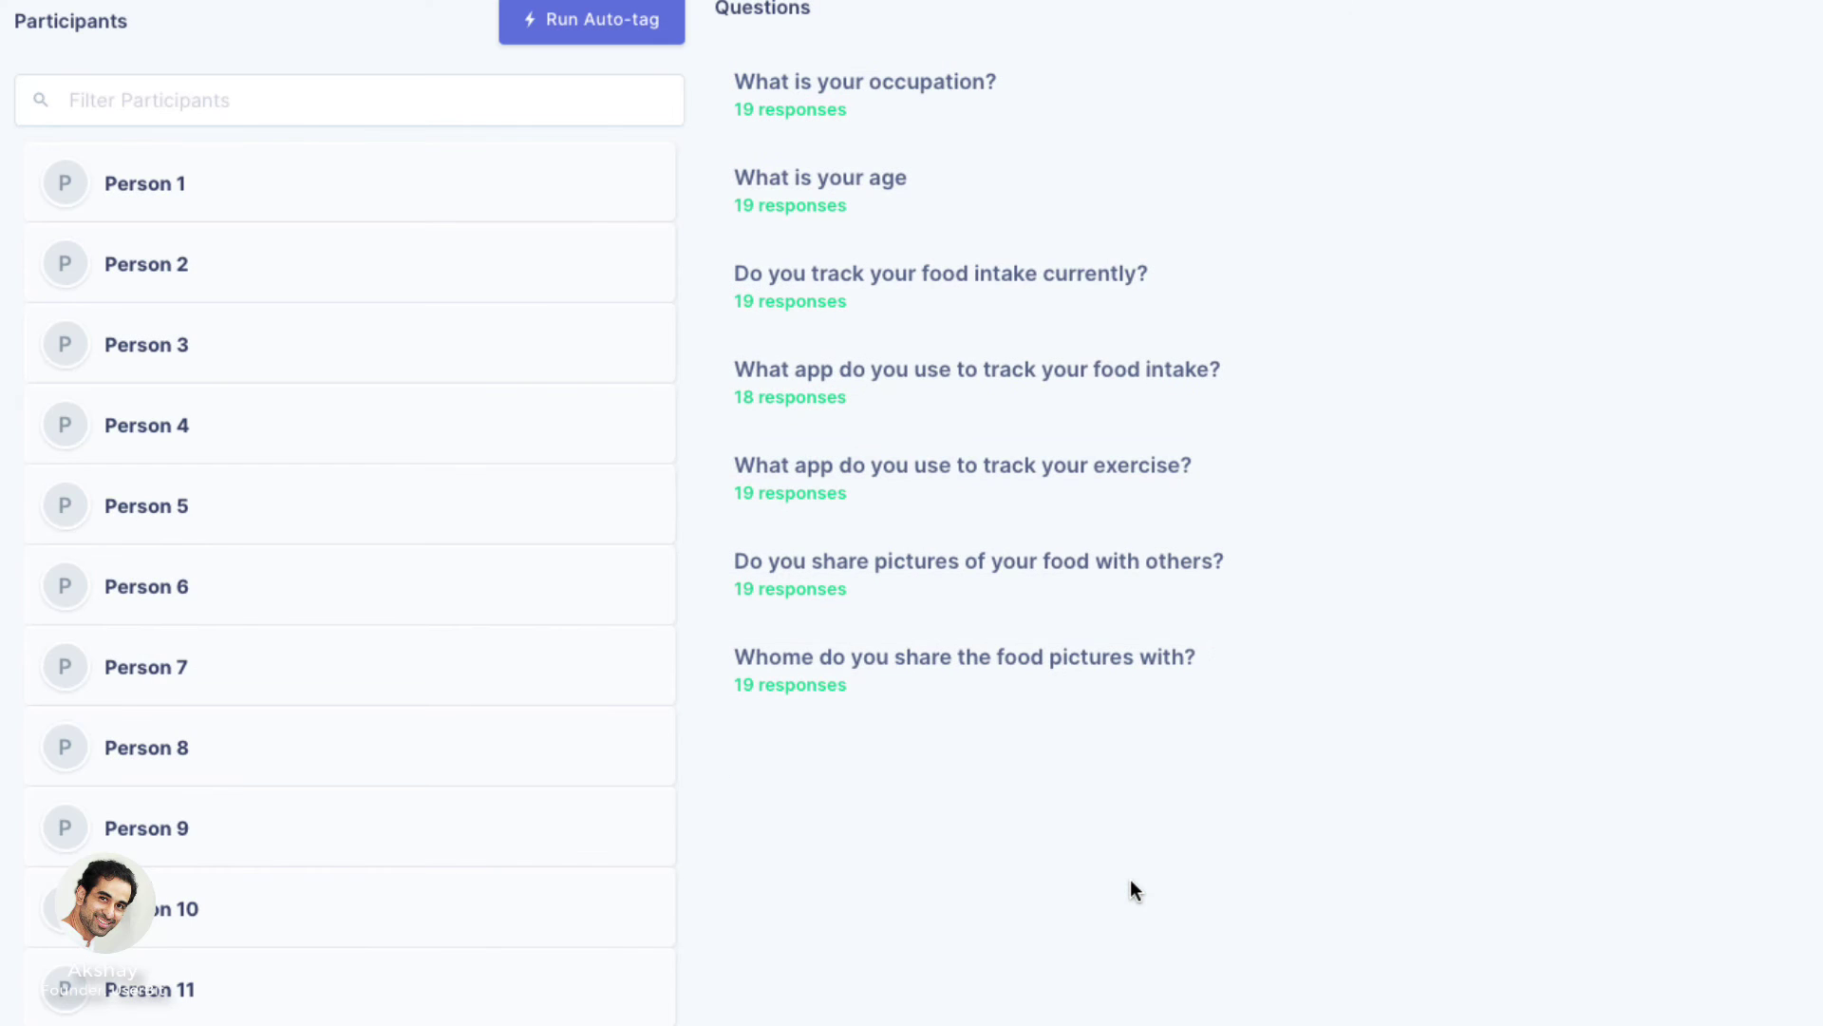
- Open Person 1's details and view the Technical tag's options
click(395, 209)
click(438, 118)
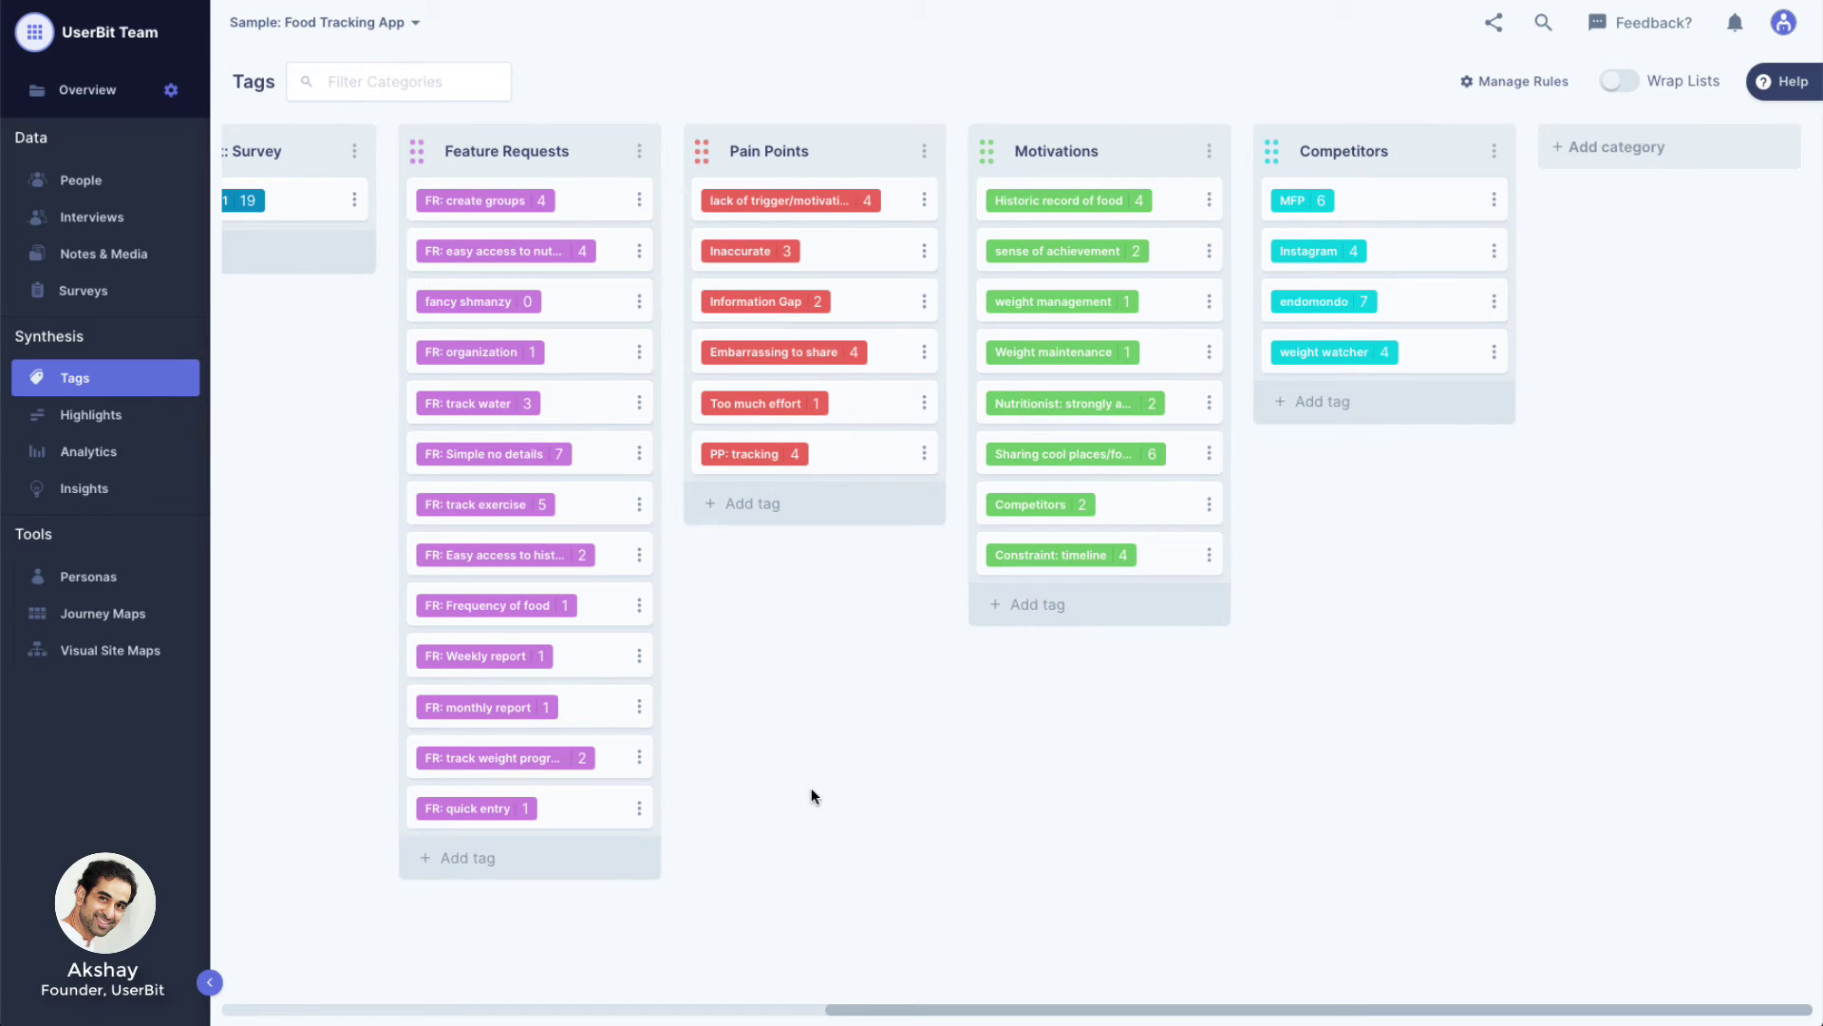
- Auto-tag Interviews, Notes & Media and Tracking Survey for 'weight, diet, nutrition' onto the weight management tag
click(1056, 355)
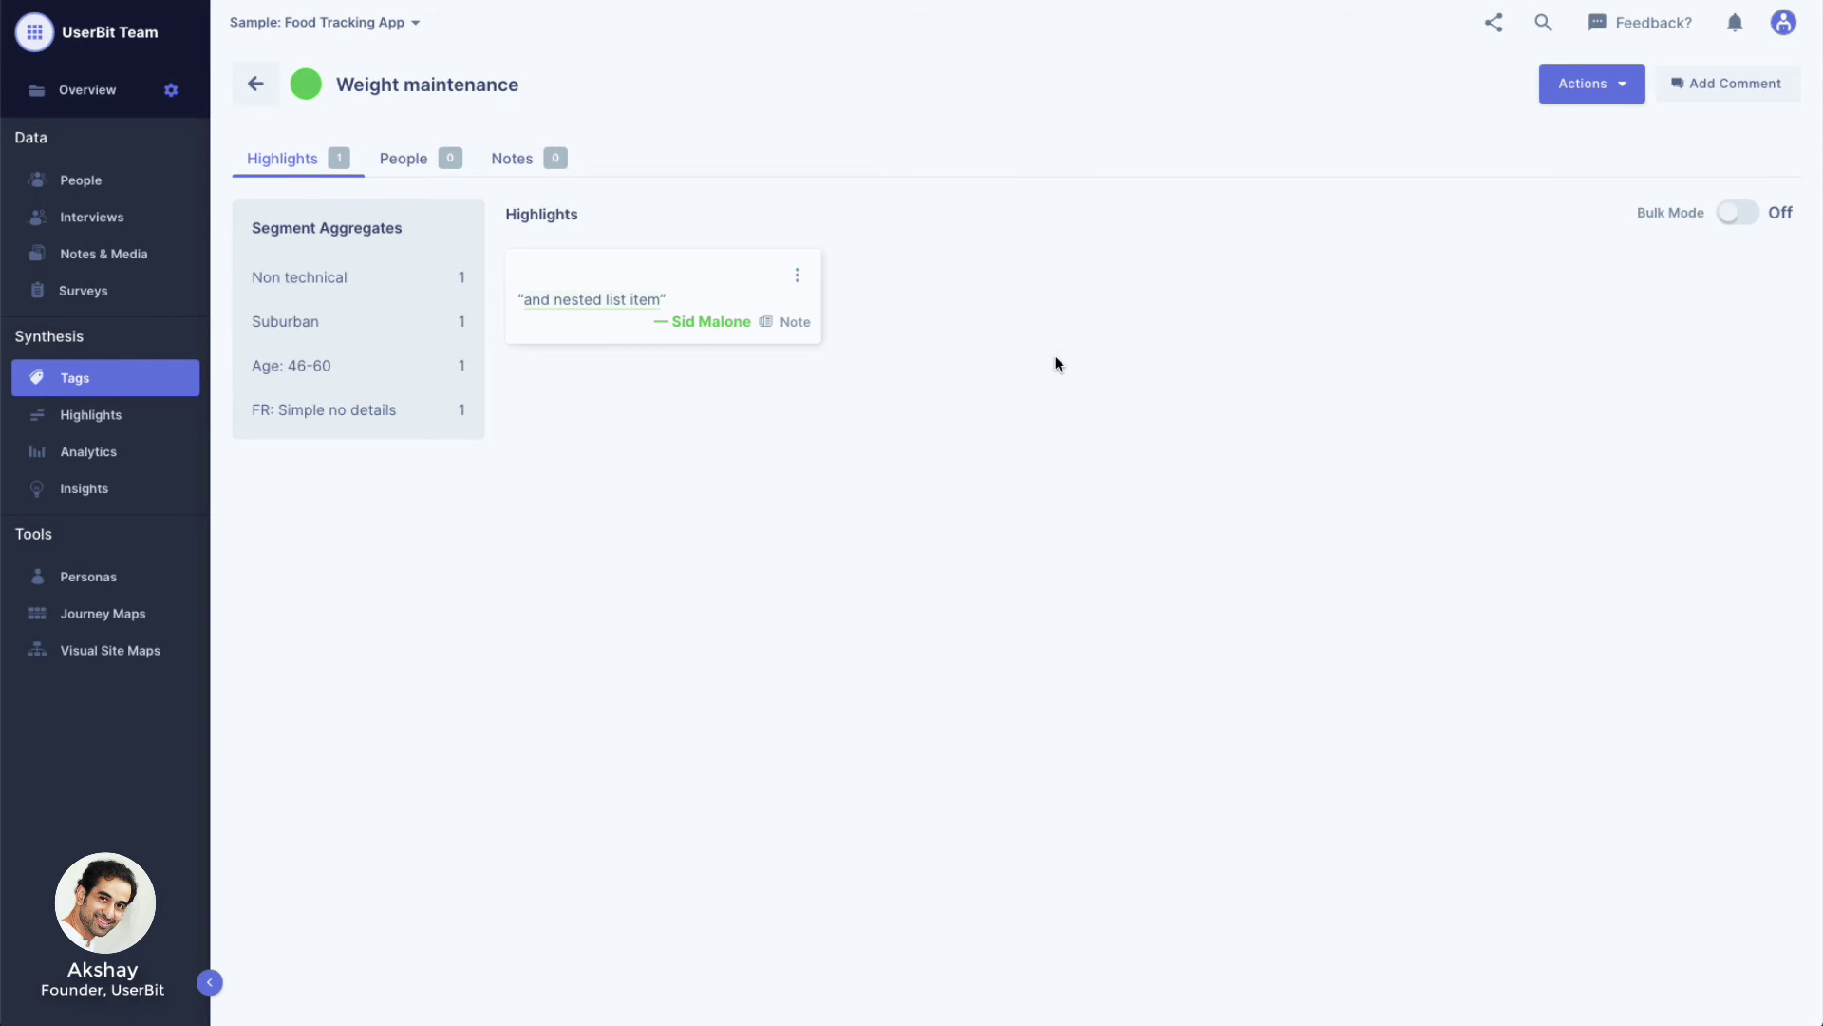
click(1589, 95)
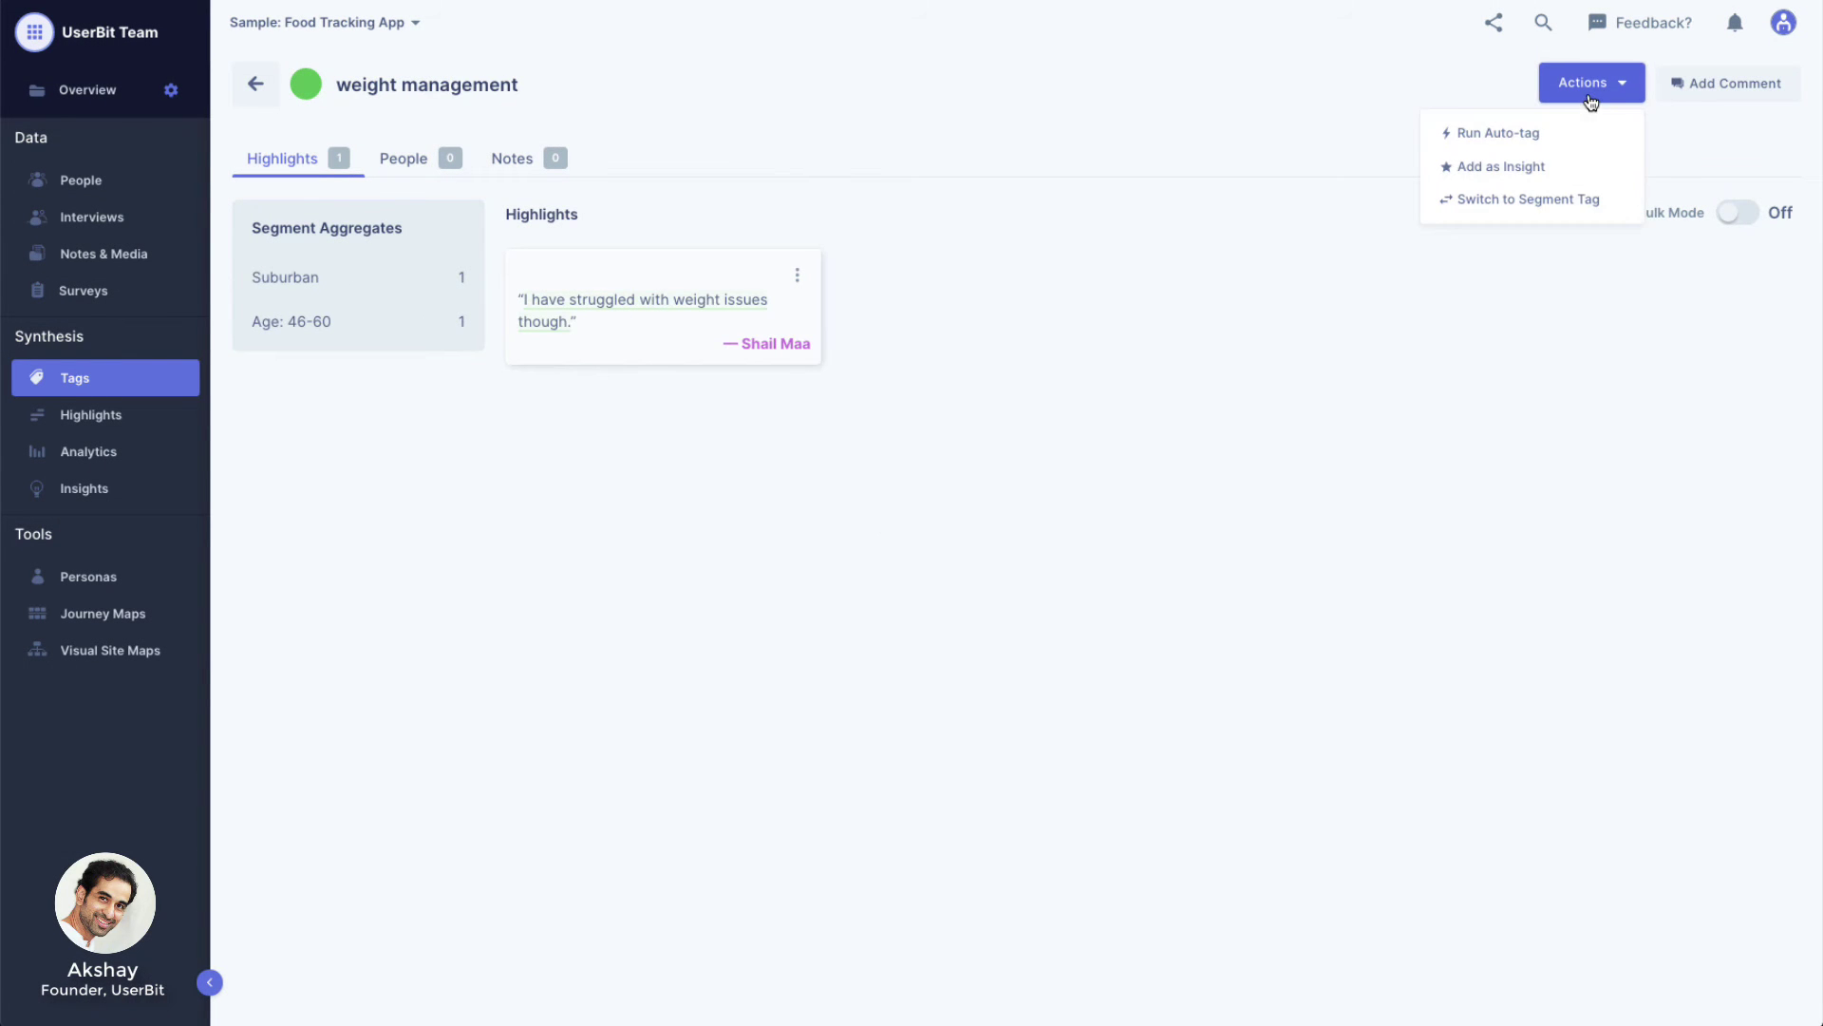
click(1534, 133)
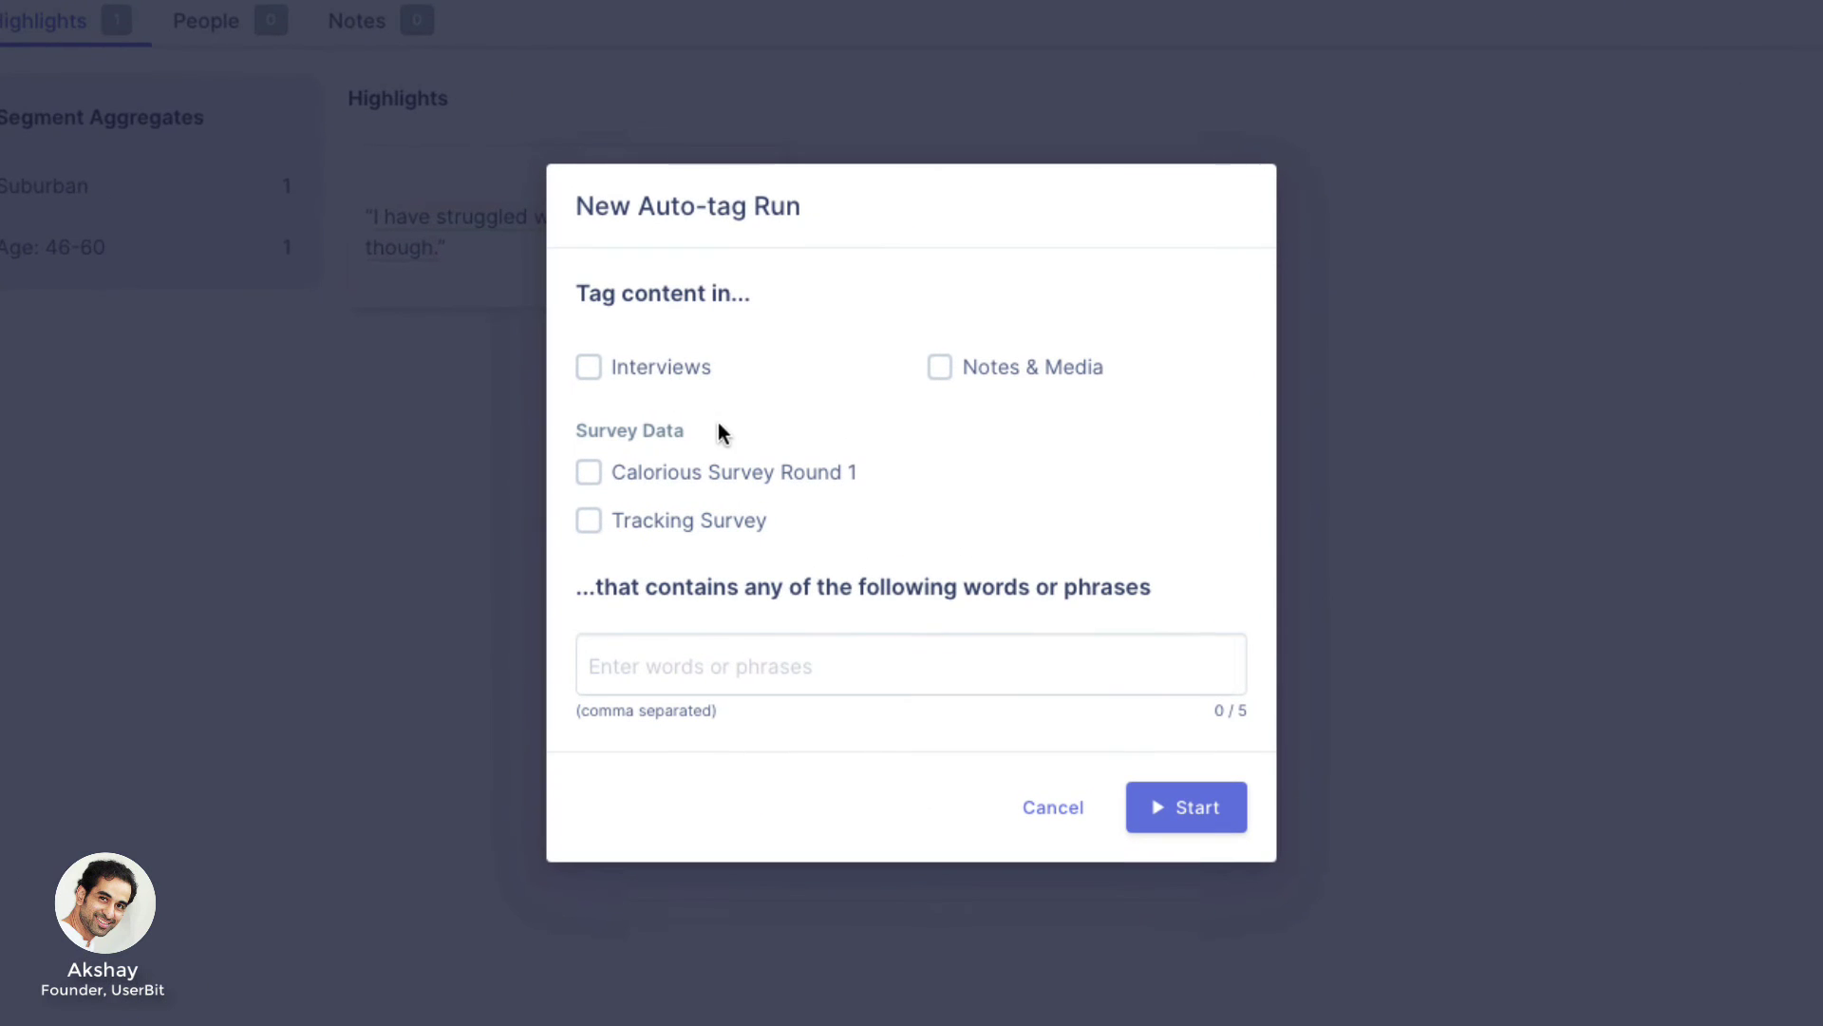
click(703, 390)
click(966, 370)
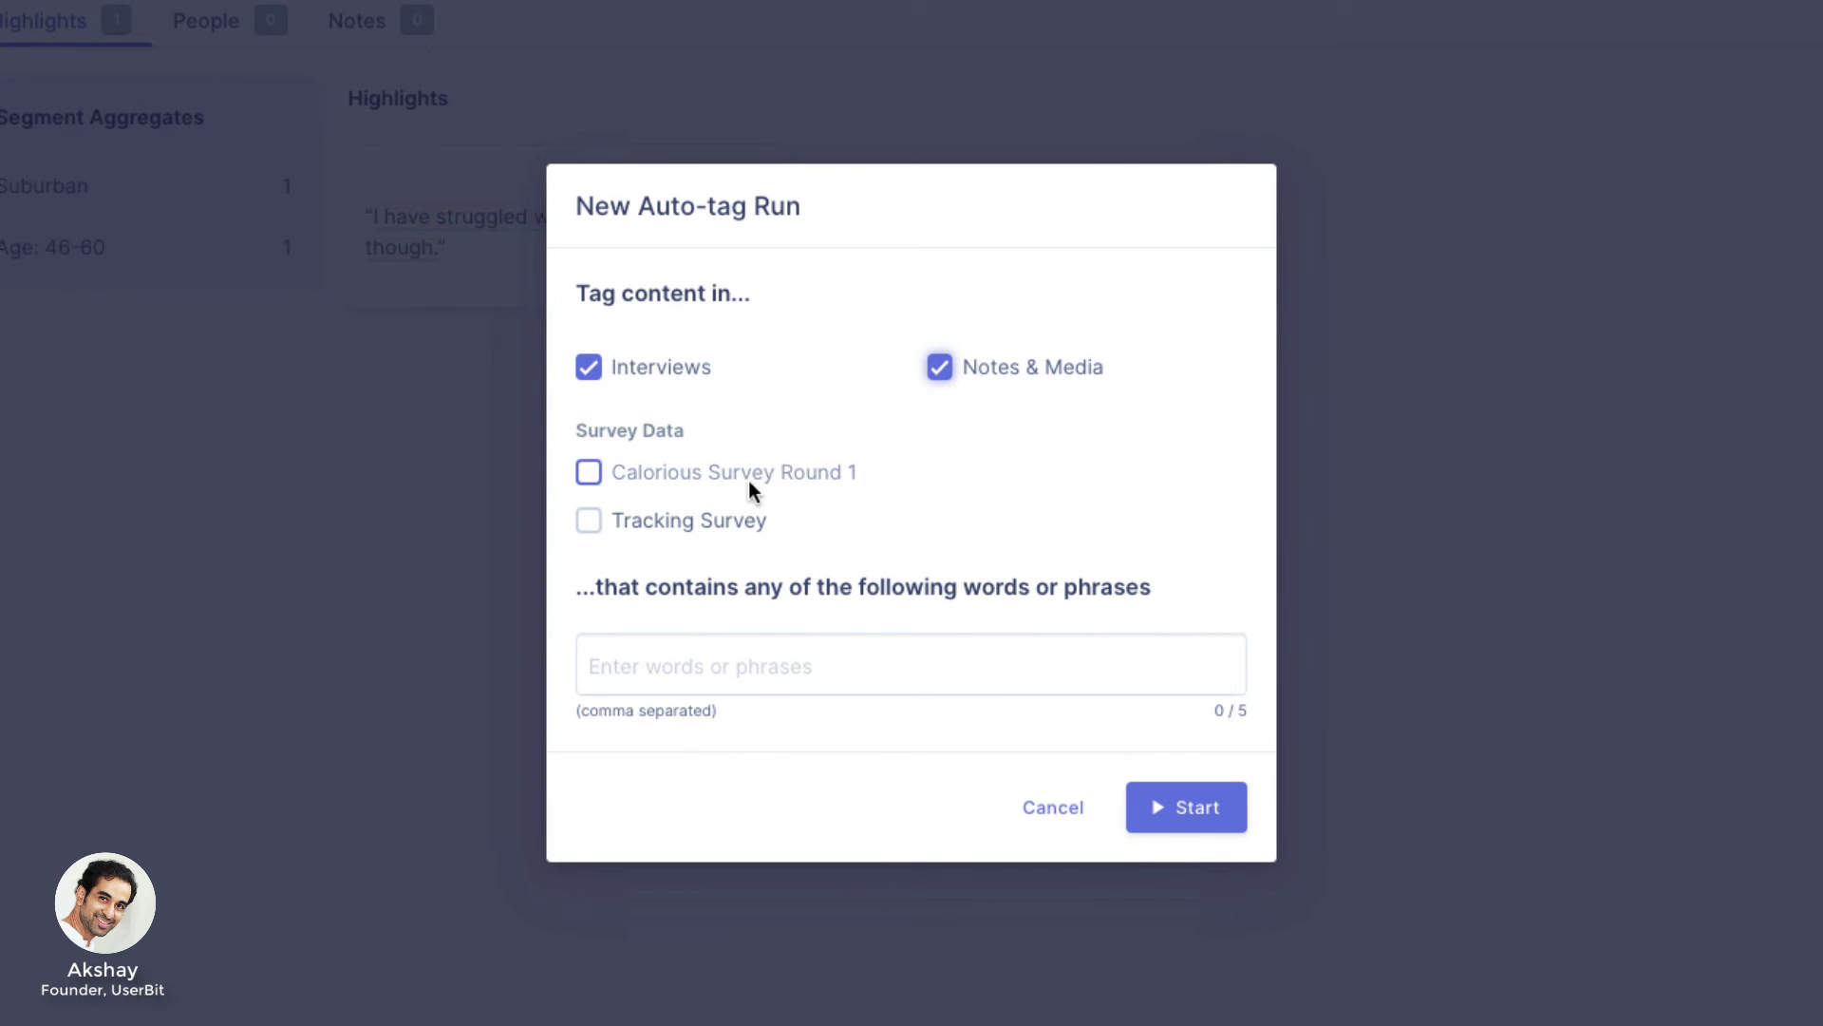
click(700, 529)
click(716, 660)
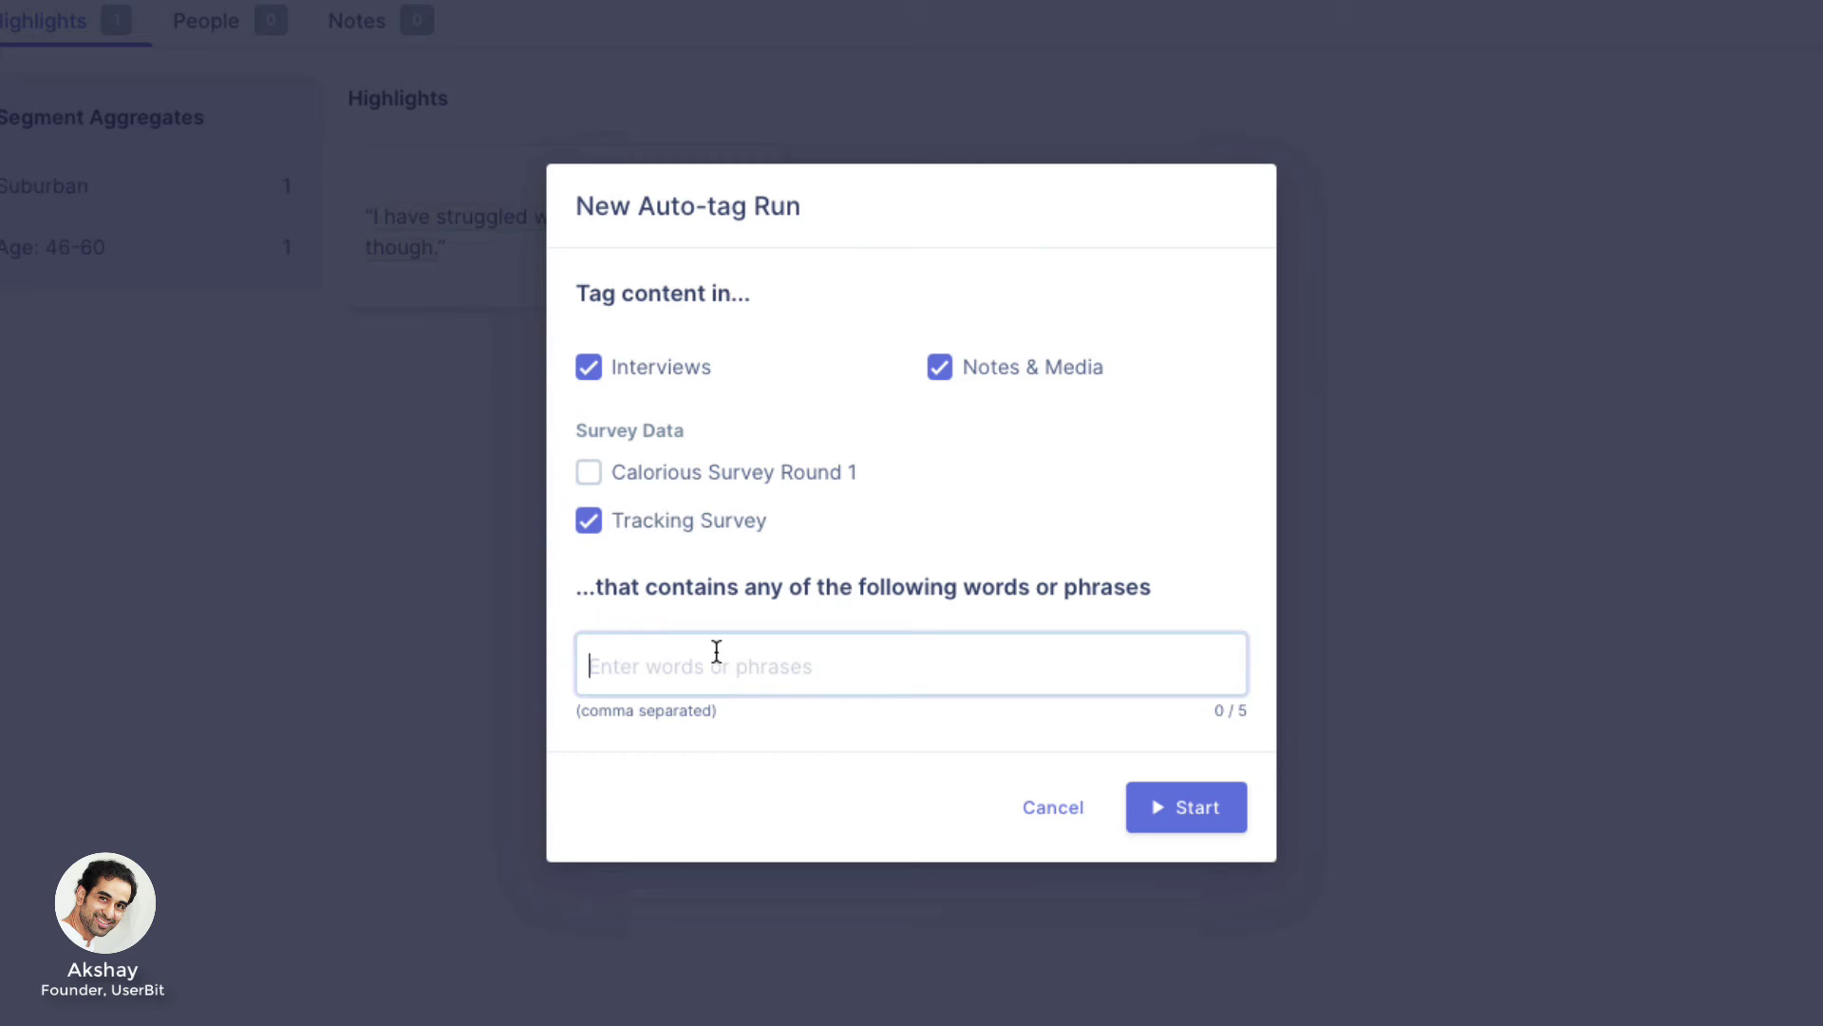
text(weight,diet,nutrition)
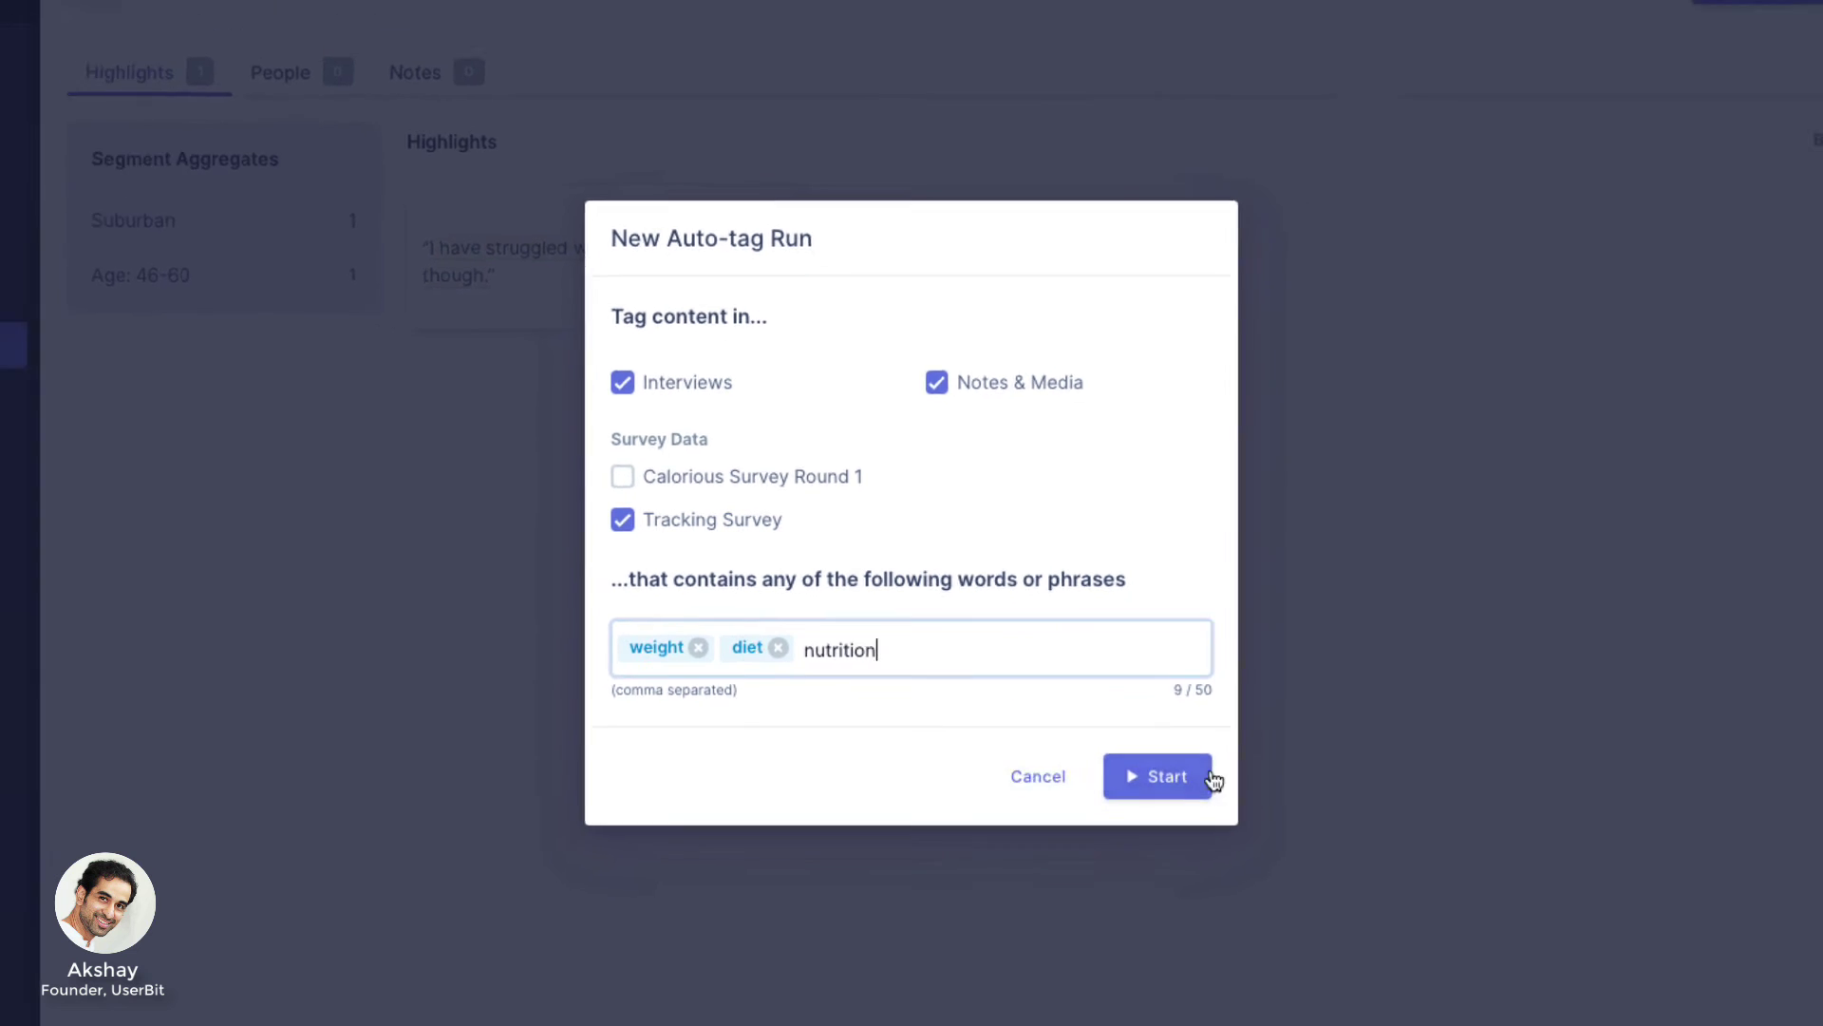
click(1208, 776)
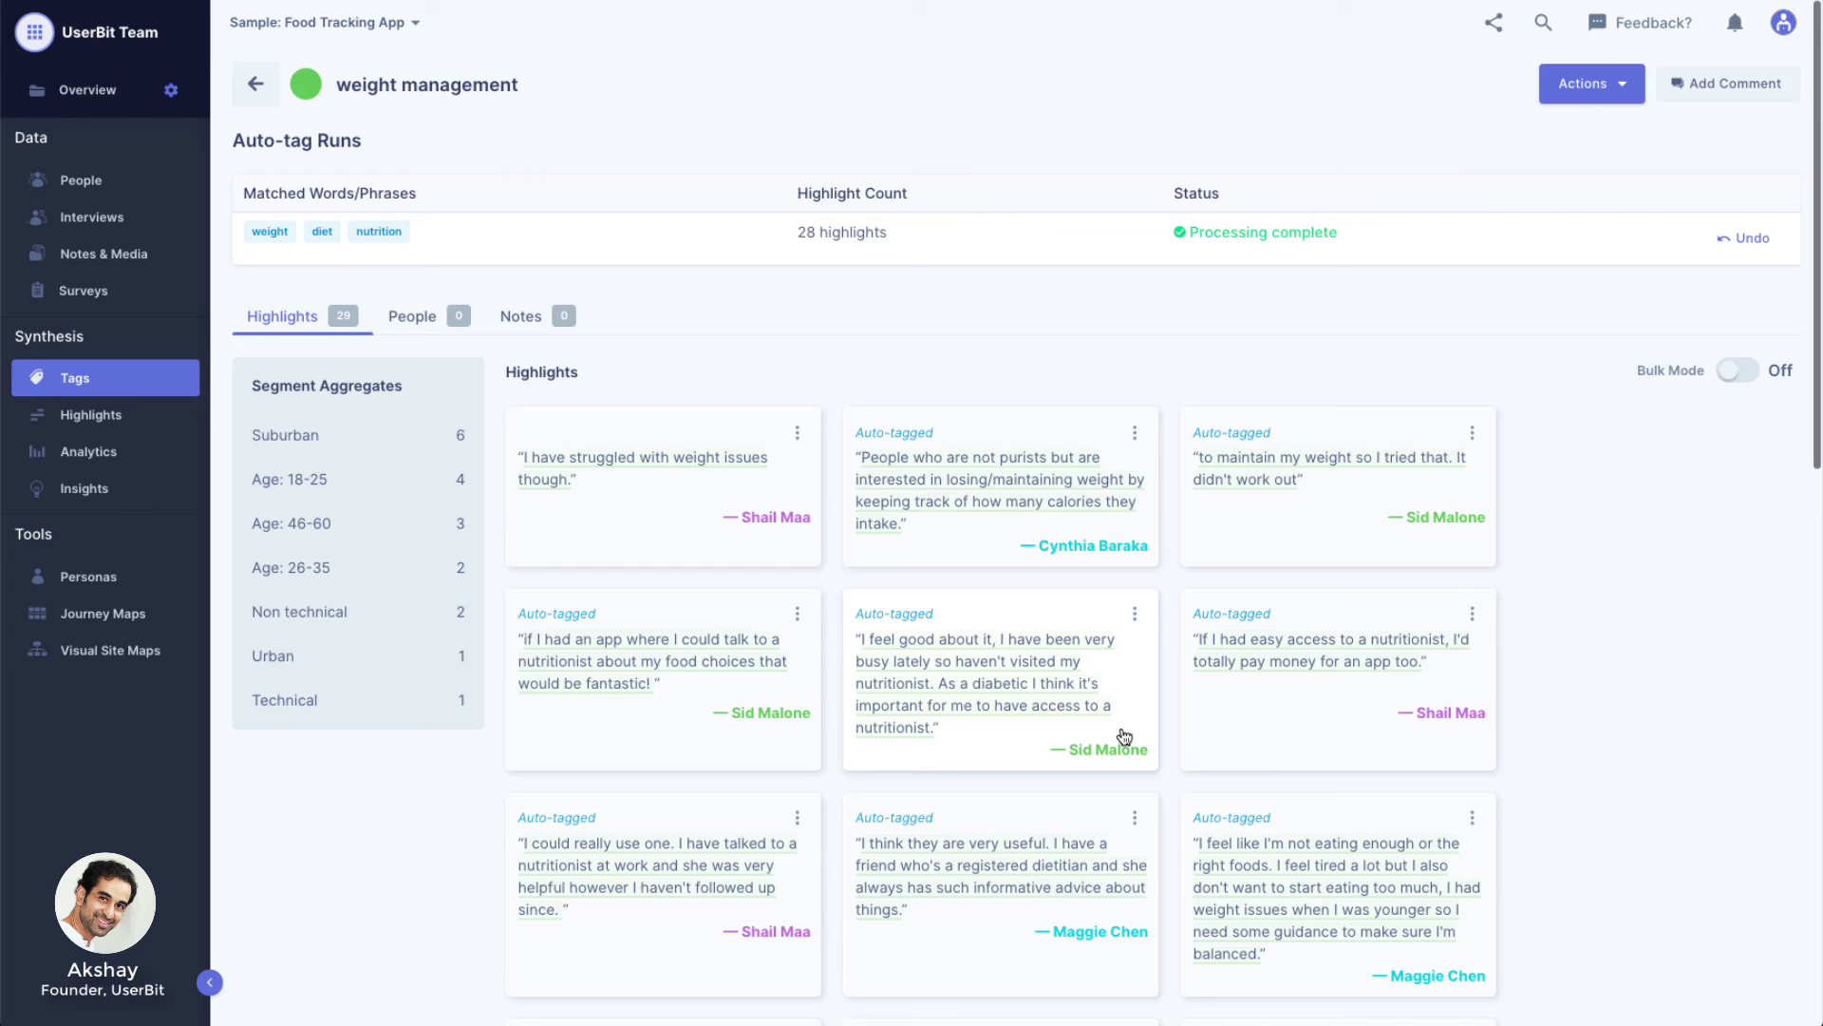
- Scroll through the 28 new auto-tagged highlight cards on the weight management tag
scroll(1125, 736, down, 10)
scroll(1124, 736, up, 10)
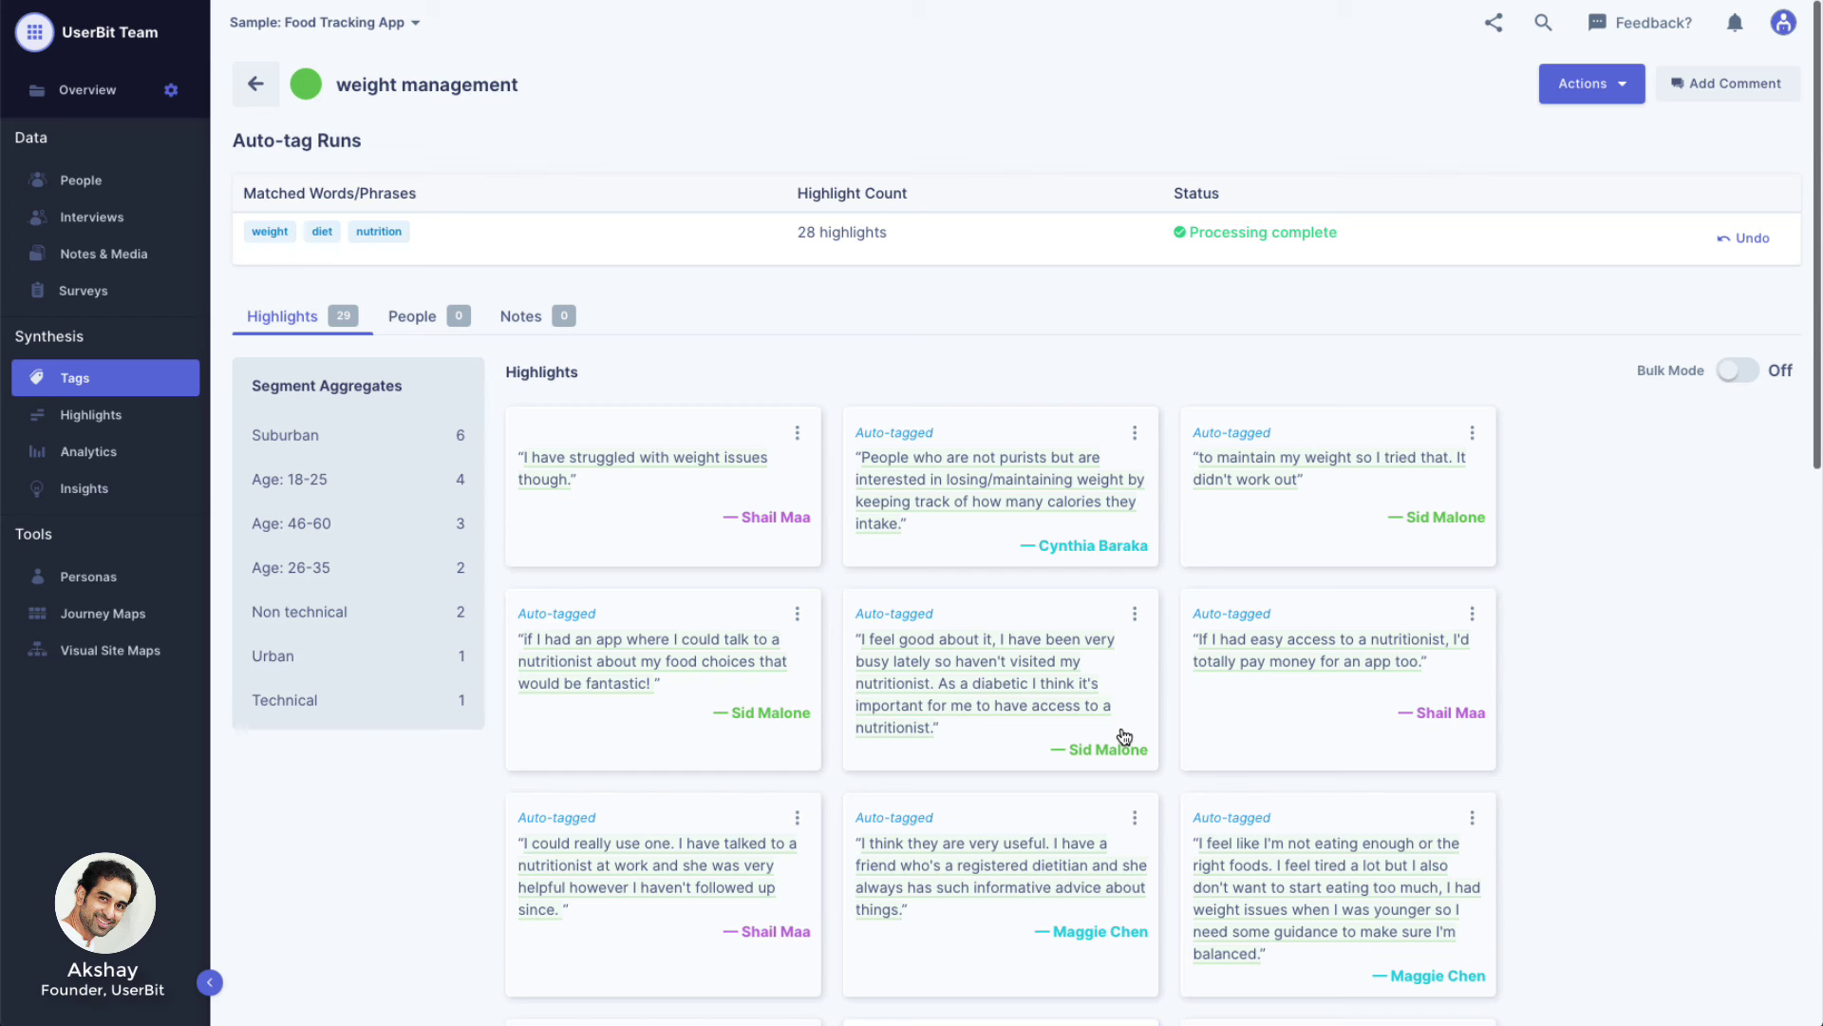
- Undo the weight management auto-tag run, confirming removal of its highlights
click(1743, 237)
click(1083, 604)
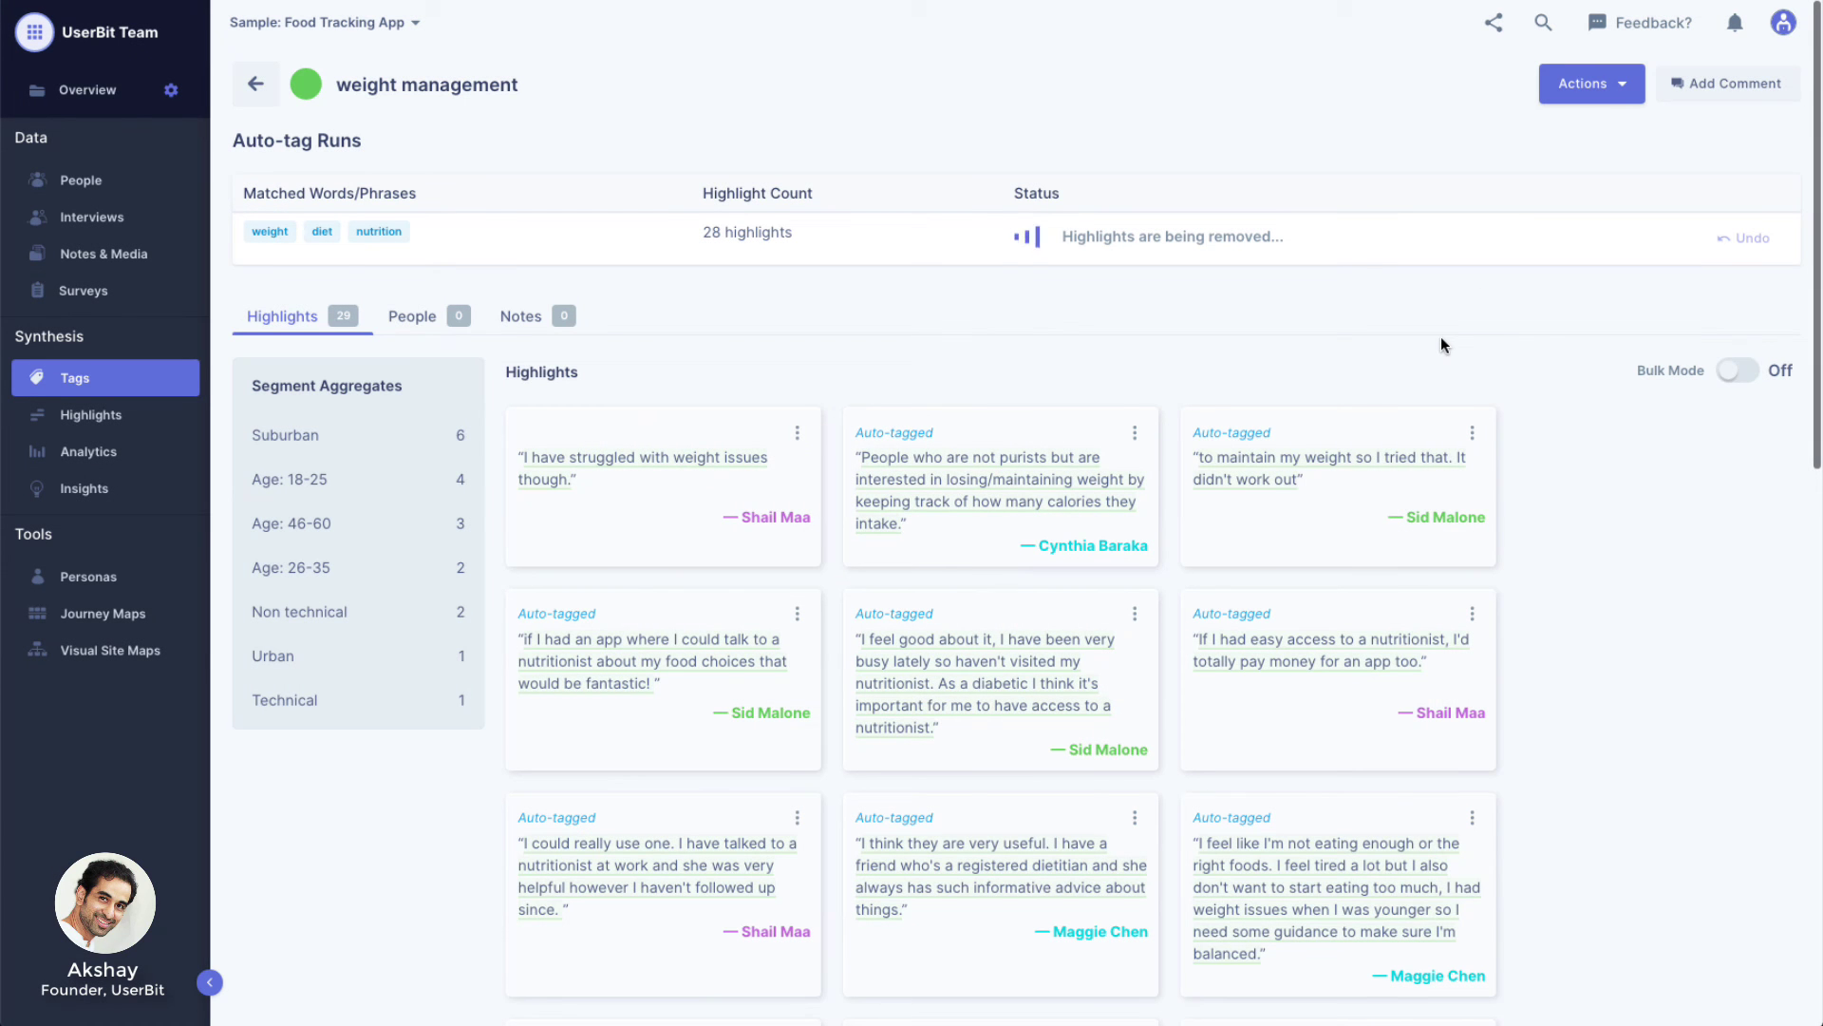